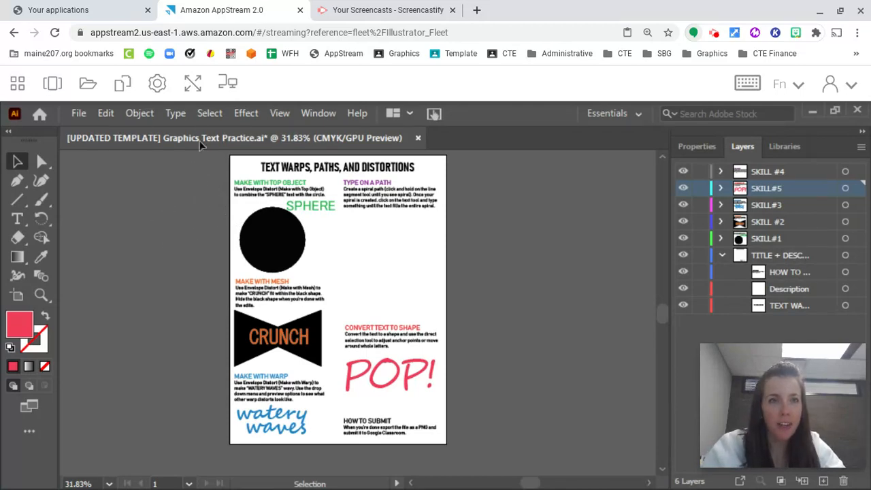
Step: Display the streamed session in full screen and reset the browser zoom to its default level
{"action": "left_click", "coordinate": [193, 85]}
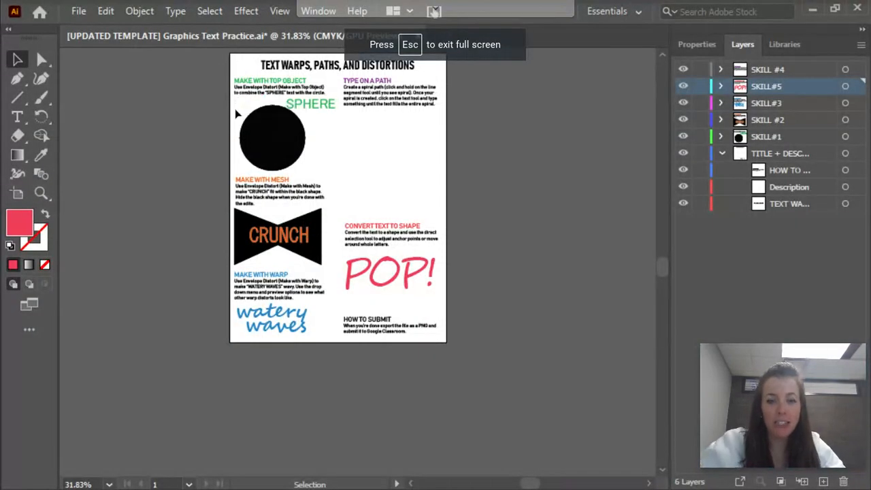
{"action": "key", "text": "ctrl+plus"}
{"action": "key", "text": "ctrl+0"}
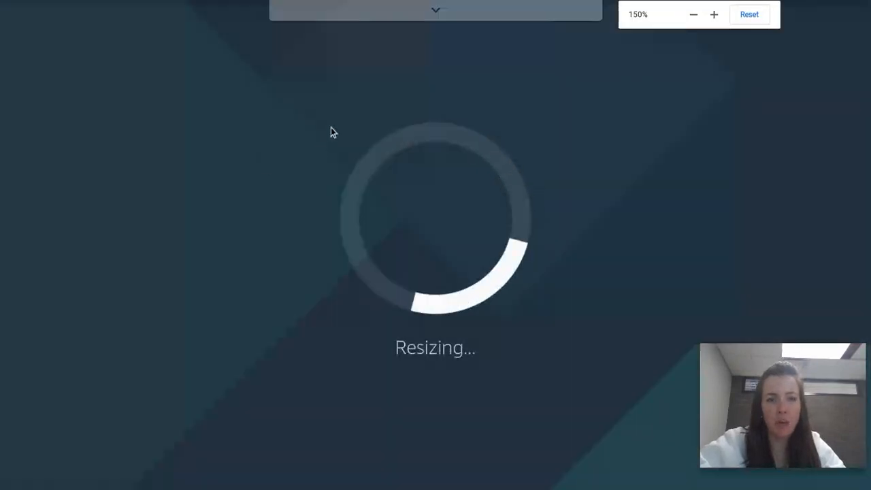
{"action": "scroll", "coordinate": [315, 167], "scroll_direction": "up", "scroll_amount": 1}
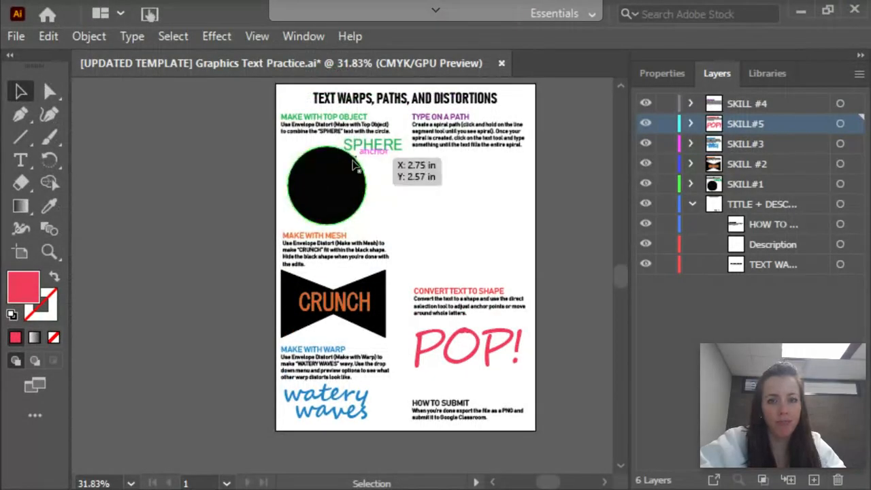
{"action": "key", "text": "ctrl+0"}
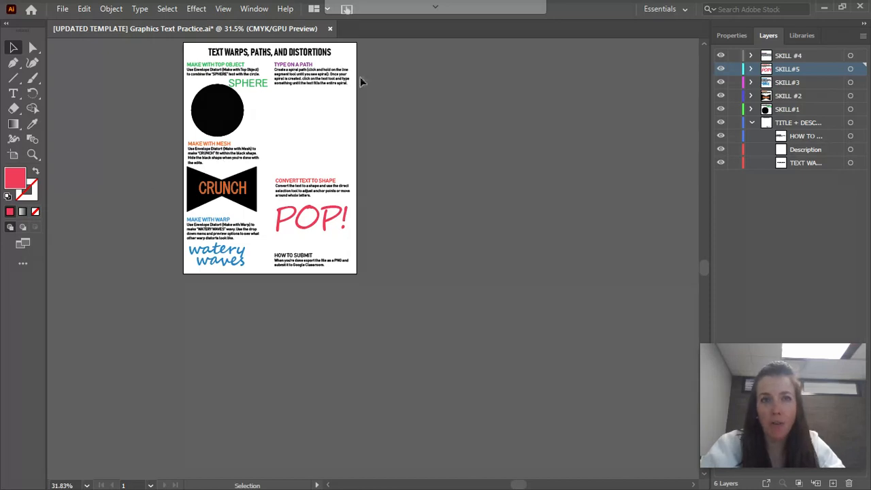
Step: Switch the workspace to Essentials Classic
{"action": "left_click", "coordinate": [552, 139]}
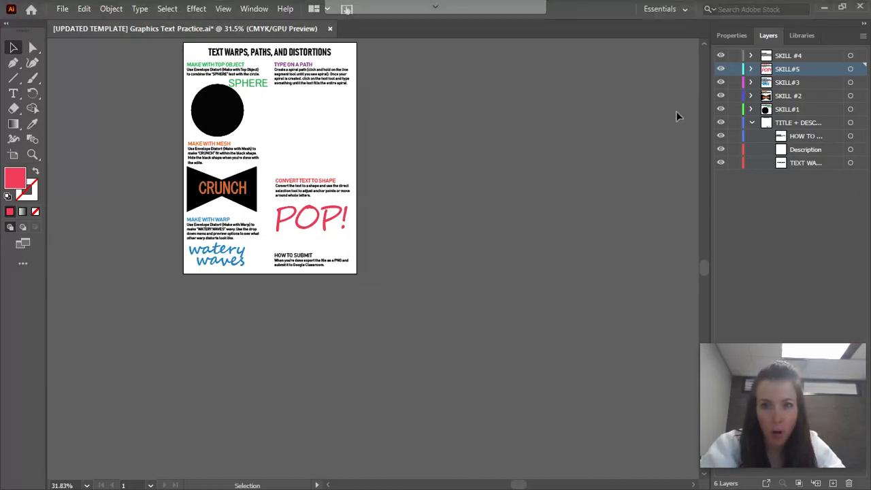
{"action": "left_click", "coordinate": [684, 10]}
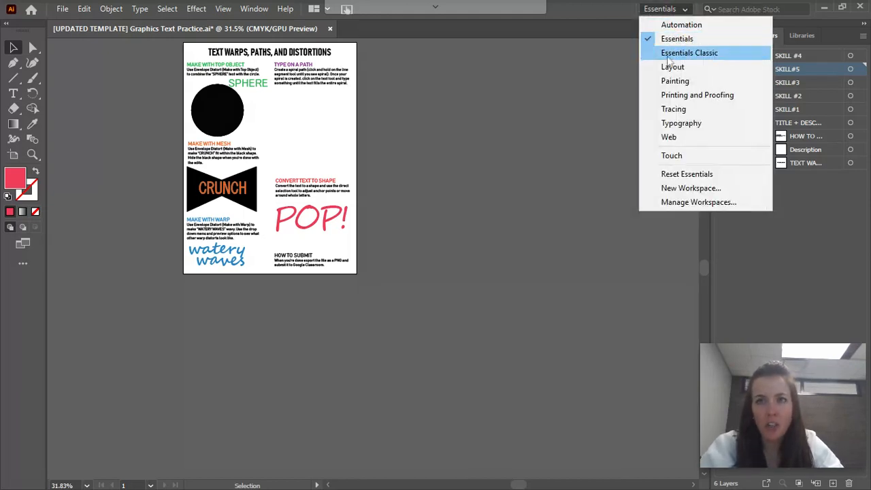
{"action": "left_click", "coordinate": [668, 54]}
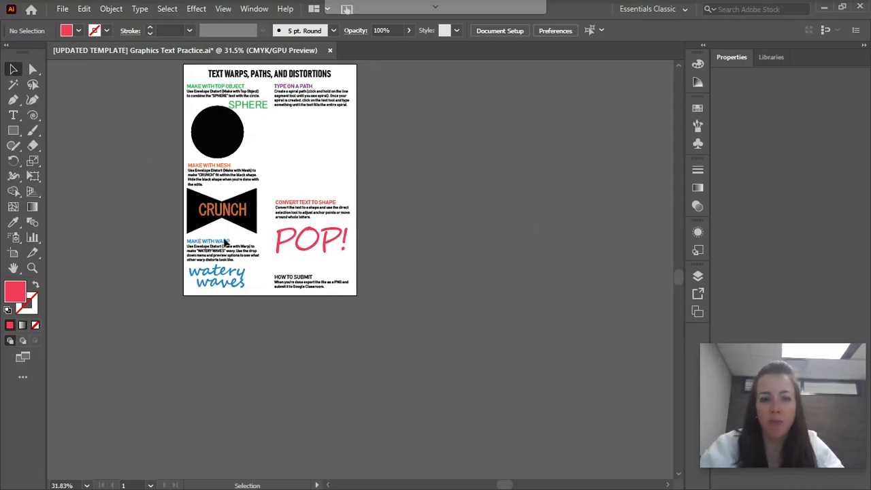
Step: Examine the worksheet's exercise sections at 100% zoom, from Make with Top Object down to Make with Warp
{"action": "scroll", "coordinate": [217, 205], "scroll_direction": "up", "scroll_amount": 1}
{"action": "scroll", "coordinate": [215, 212], "scroll_direction": "left", "scroll_amount": 3}
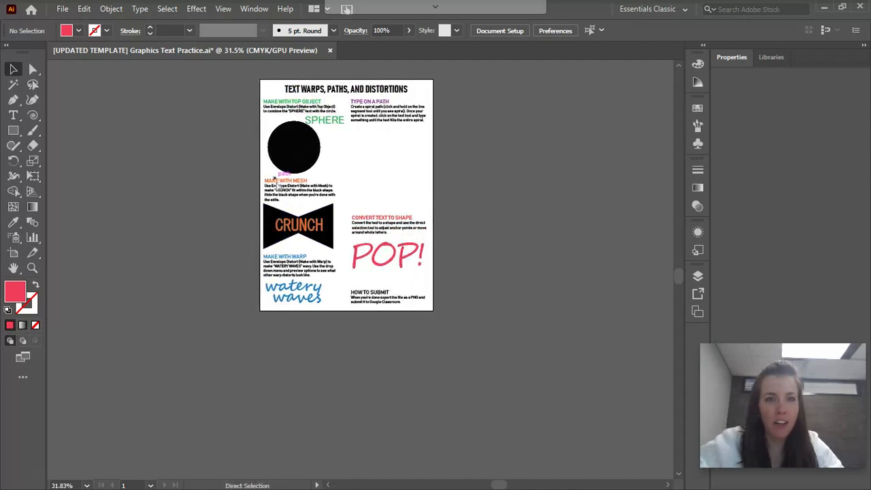
{"action": "scroll", "coordinate": [275, 187], "scroll_direction": "left", "scroll_amount": 1}
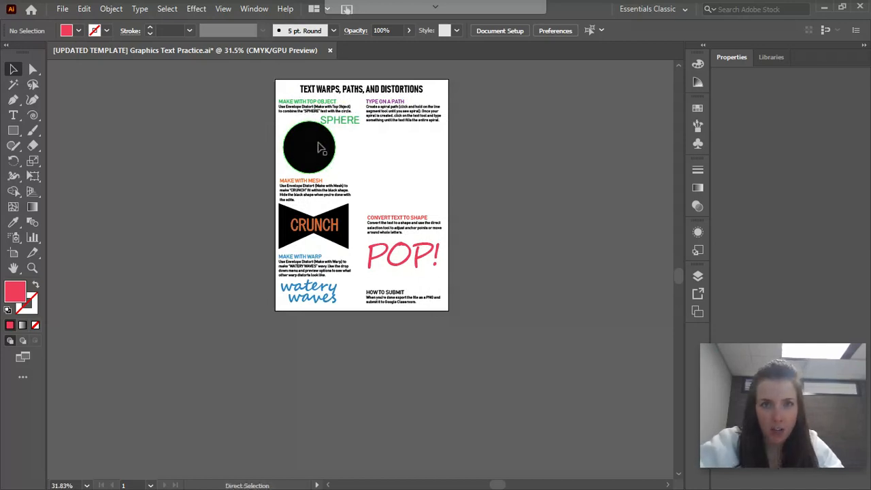
{"action": "key", "text": "ctrl+equal"}
{"action": "key", "text": "ctrl+equal"}
{"action": "key", "text": "ctrl+equal"}
{"action": "key", "text": "ctrl+equal"}
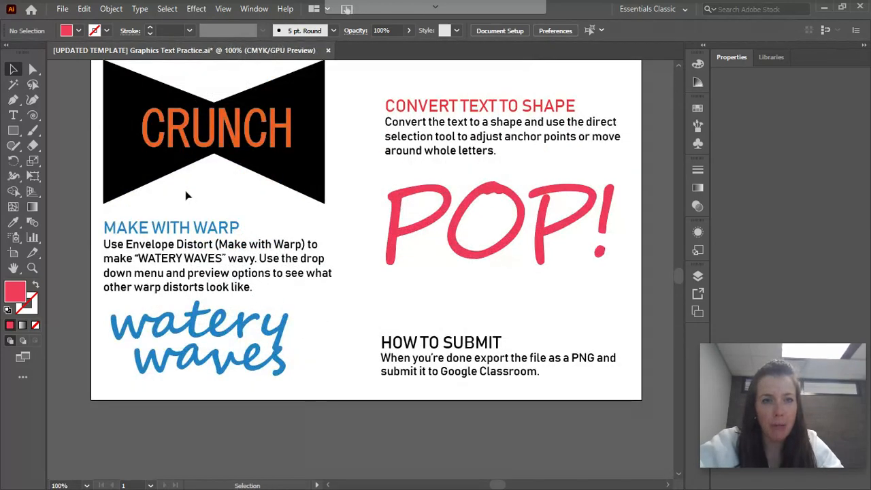
{"action": "scroll", "coordinate": [187, 197], "scroll_direction": "up", "scroll_amount": 5}
{"action": "scroll", "coordinate": [187, 199], "scroll_direction": "up", "scroll_amount": 6}
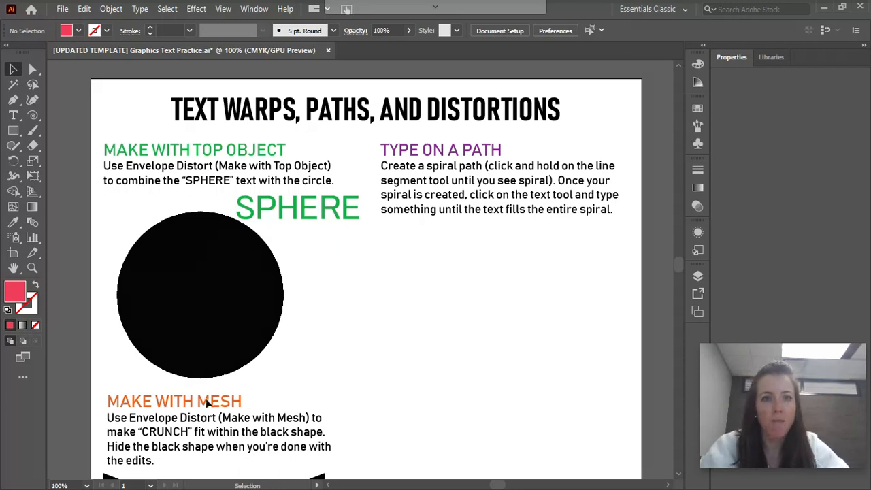
{"action": "scroll", "coordinate": [207, 403], "scroll_direction": "down", "scroll_amount": 5}
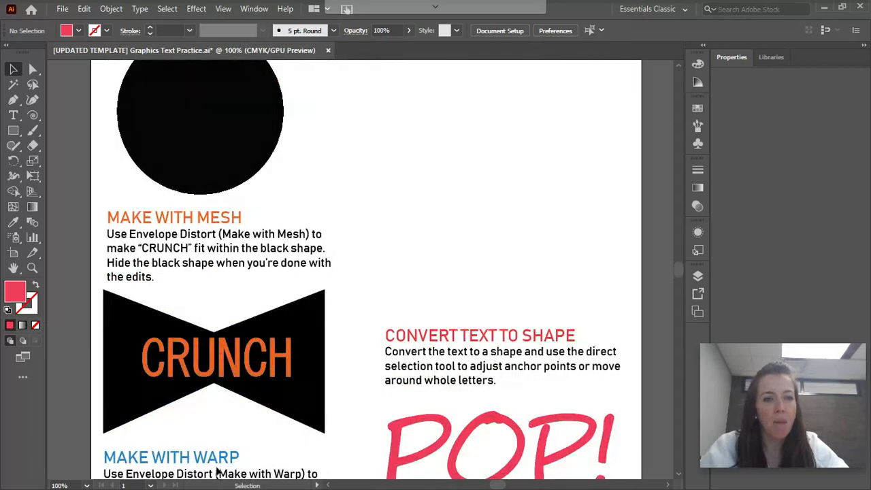
{"action": "scroll", "coordinate": [225, 447], "scroll_direction": "up", "scroll_amount": 4}
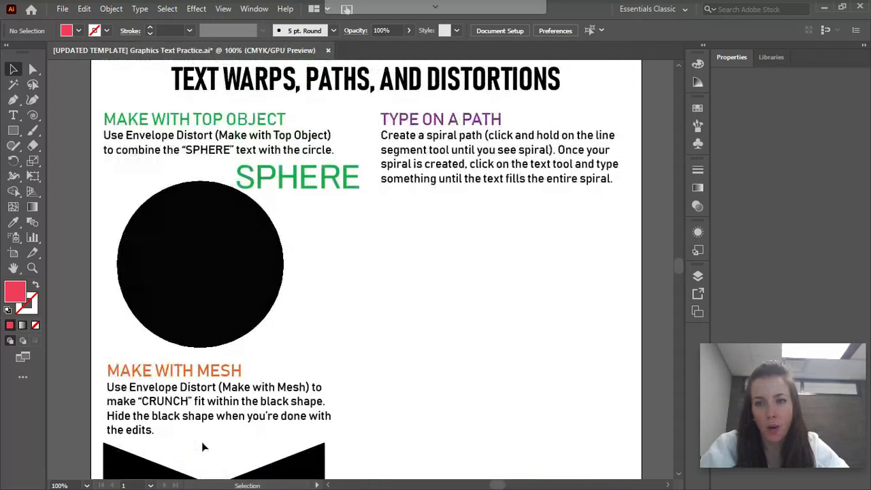
{"action": "scroll", "coordinate": [204, 446], "scroll_direction": "up", "scroll_amount": 3}
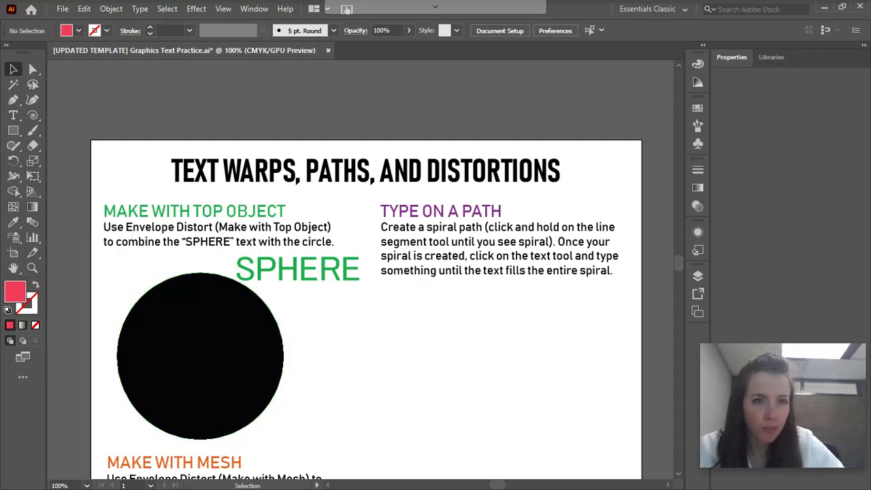
Step: Inspect the black circle and the SPHERE text, and check their stacking order inside the SKILL#1 layer
{"action": "left_click", "coordinate": [282, 274]}
{"action": "left_click", "coordinate": [186, 339]}
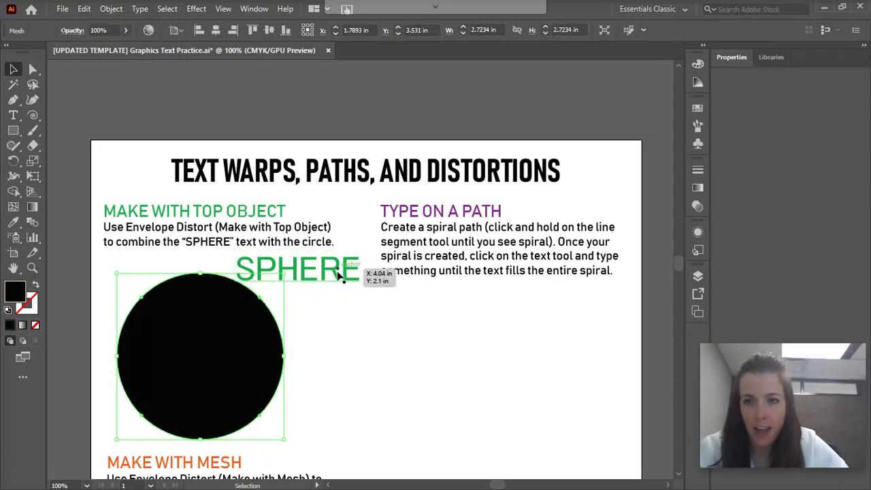
{"action": "left_click", "coordinate": [328, 311]}
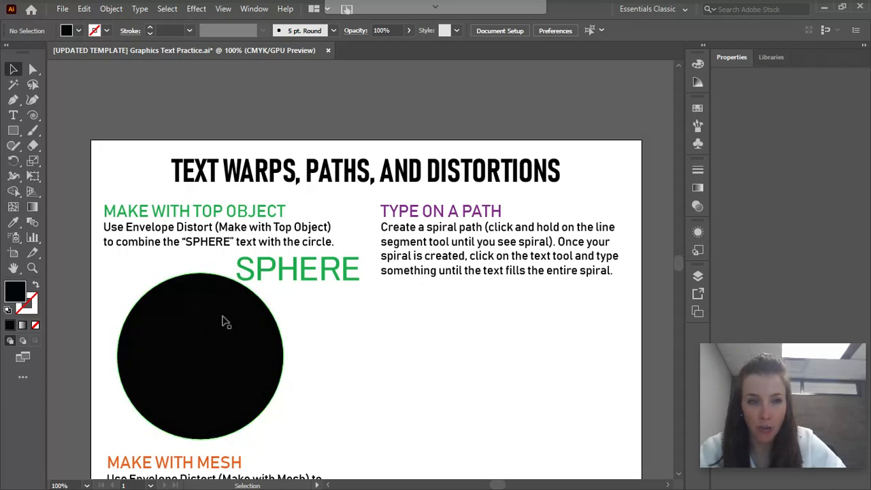
{"action": "left_click", "coordinate": [698, 277]}
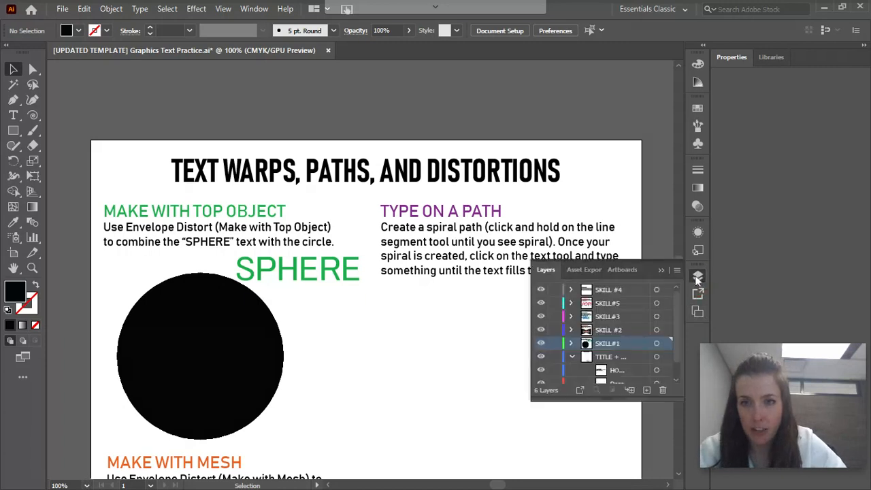
{"action": "scroll", "coordinate": [605, 344], "scroll_direction": "down", "scroll_amount": 1}
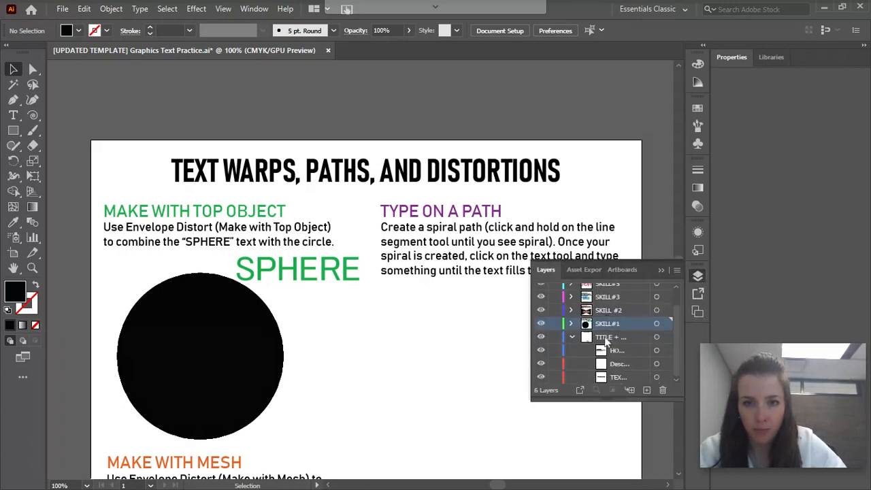
{"action": "left_click", "coordinate": [572, 324]}
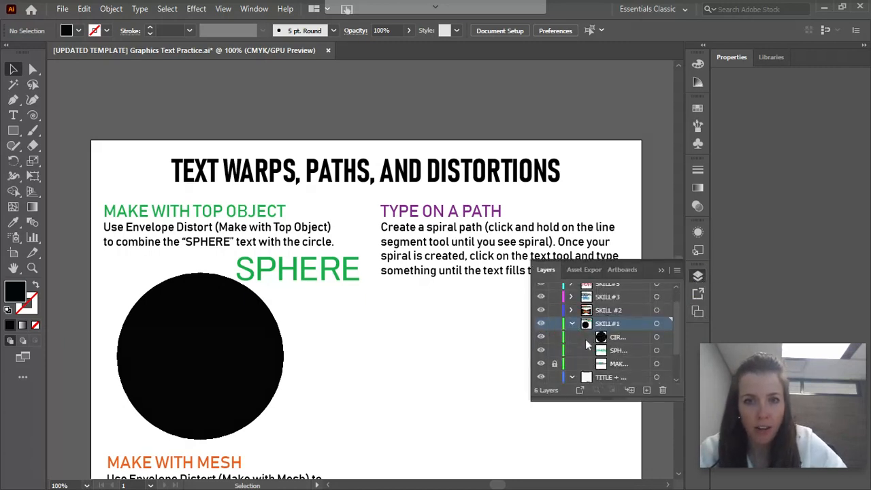
{"action": "left_click", "coordinate": [620, 354]}
{"action": "left_click", "coordinate": [620, 344]}
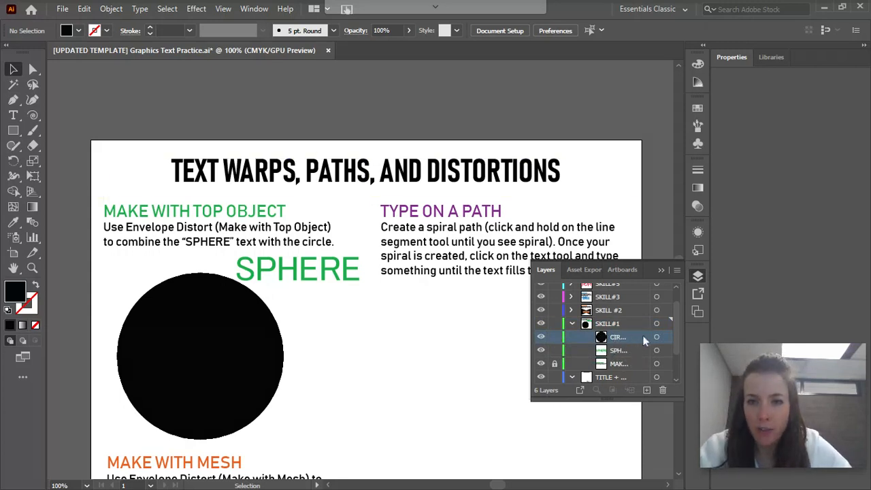
{"action": "left_click", "coordinate": [697, 276]}
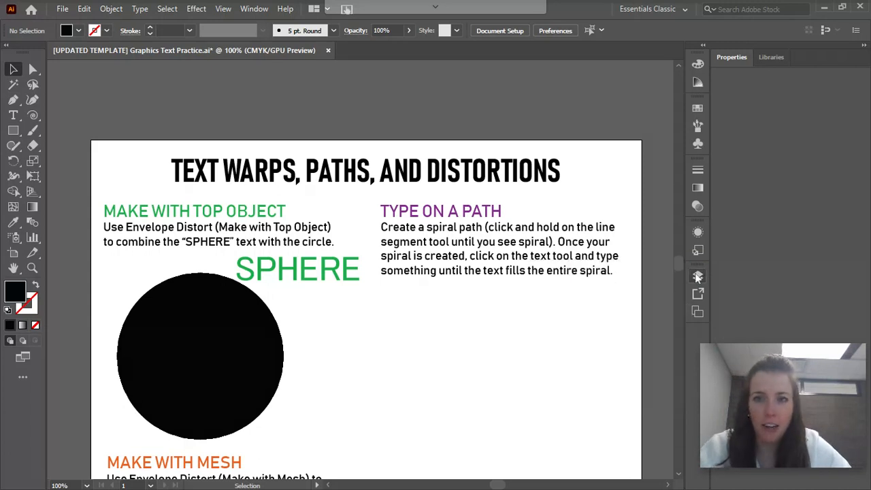
Step: Select the SPHERE text together with the black circle and apply Envelope Distort with Make with Top Object
{"action": "left_click", "coordinate": [290, 276]}
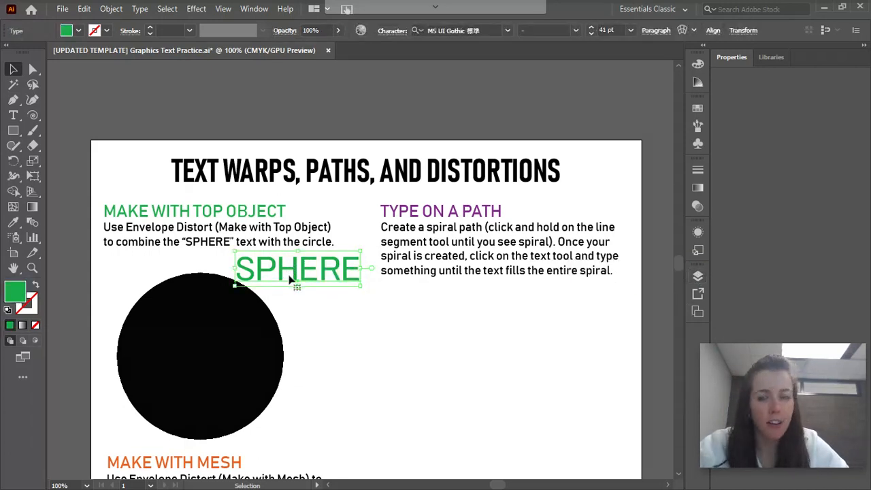
{"action": "left_click", "coordinate": [256, 340], "text": "shift"}
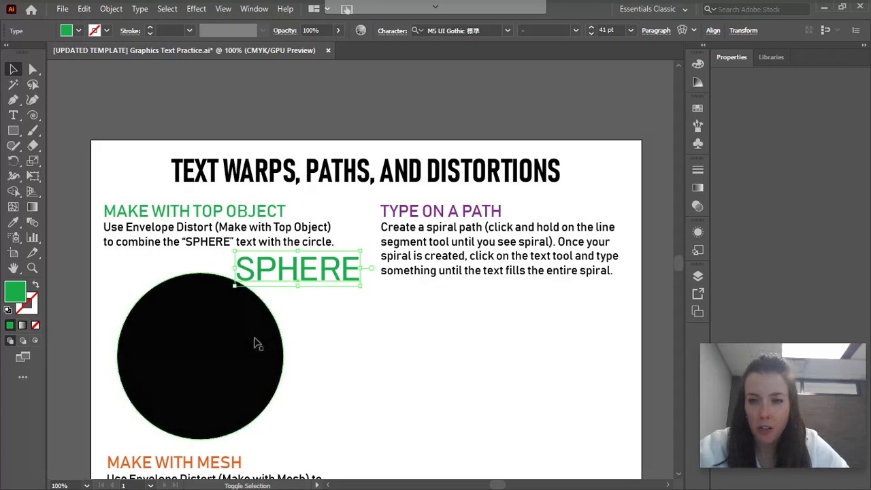
{"action": "left_click", "coordinate": [192, 349], "text": "shift"}
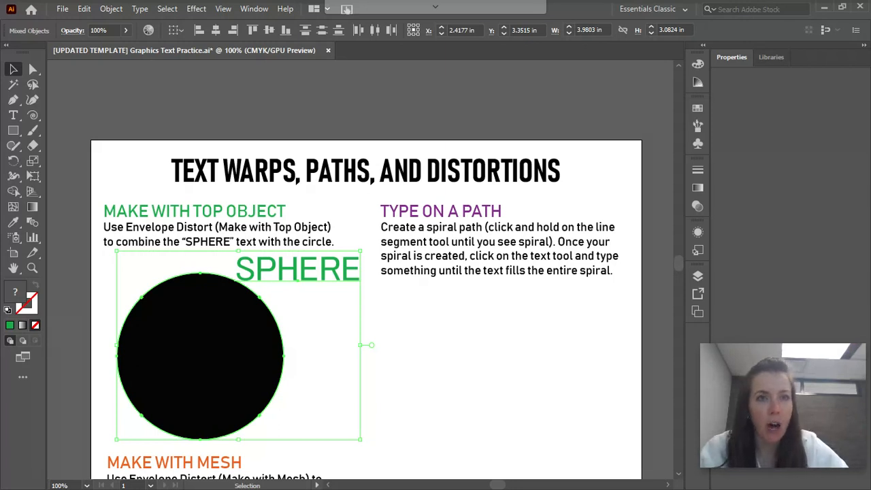
{"action": "scroll", "coordinate": [225, 315], "scroll_direction": "down", "scroll_amount": 2}
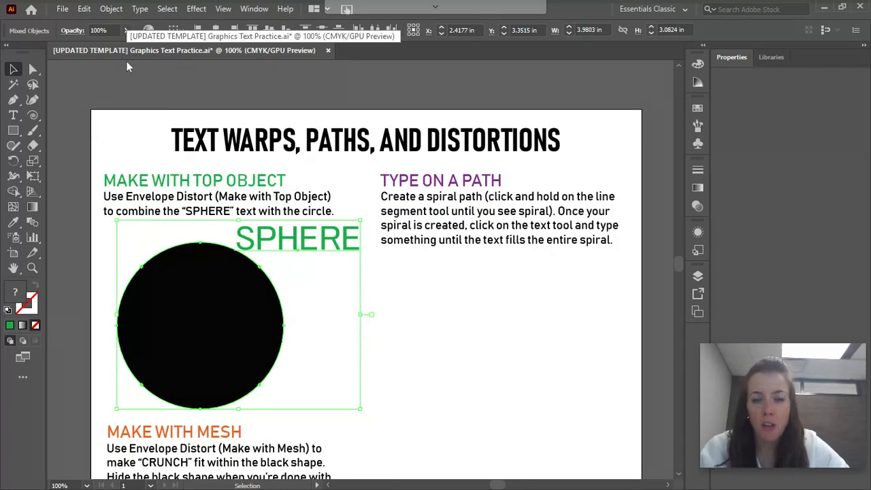
{"action": "left_click", "coordinate": [113, 9]}
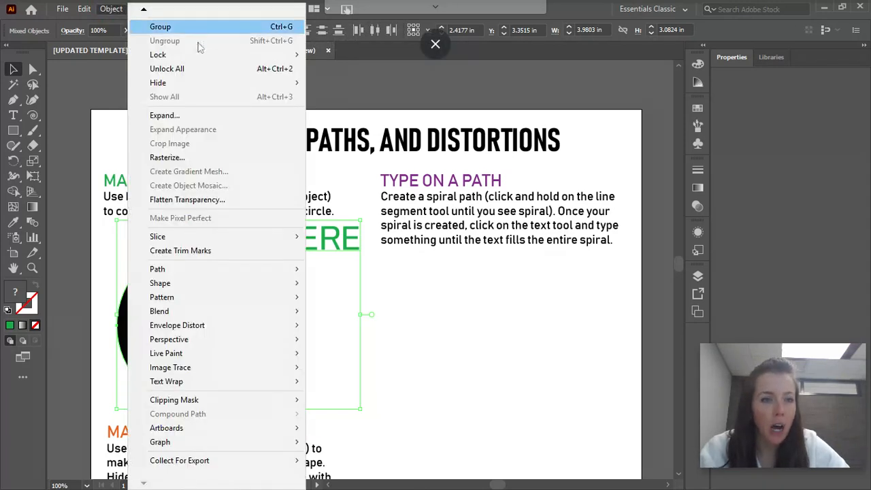
{"action": "mouse_move", "coordinate": [226, 328]}
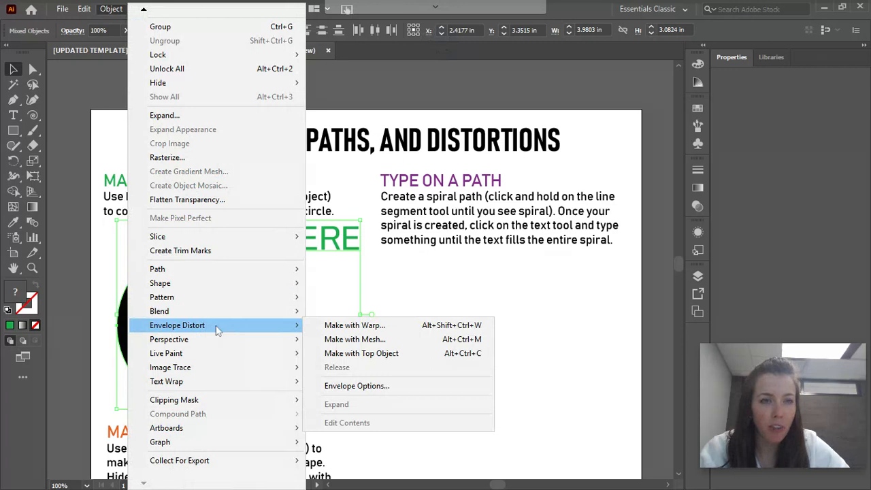
{"action": "left_click", "coordinate": [380, 355]}
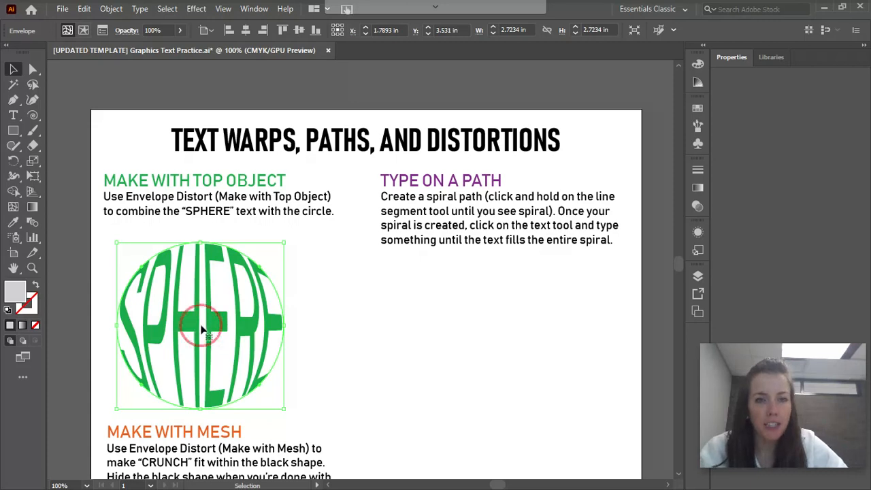
Step: Open the circular envelope's contents for editing and replace its text with HELLO
{"action": "double_click", "coordinate": [201, 328]}
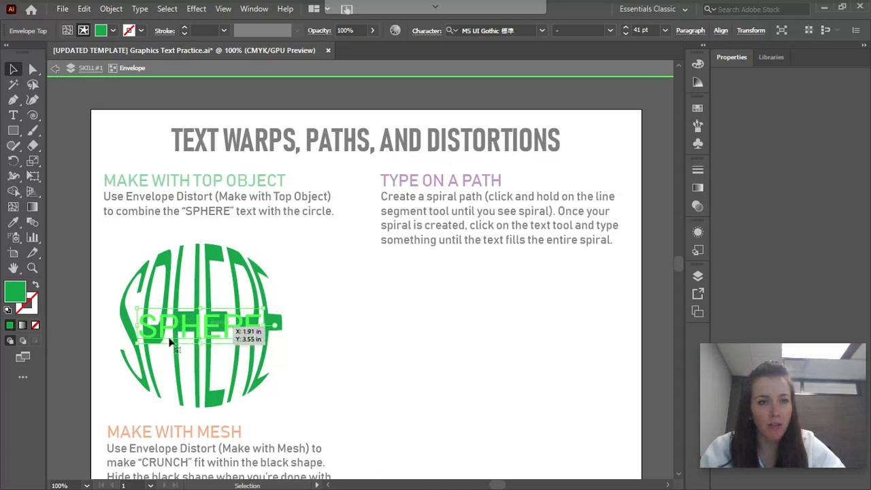
{"action": "double_click", "coordinate": [184, 319]}
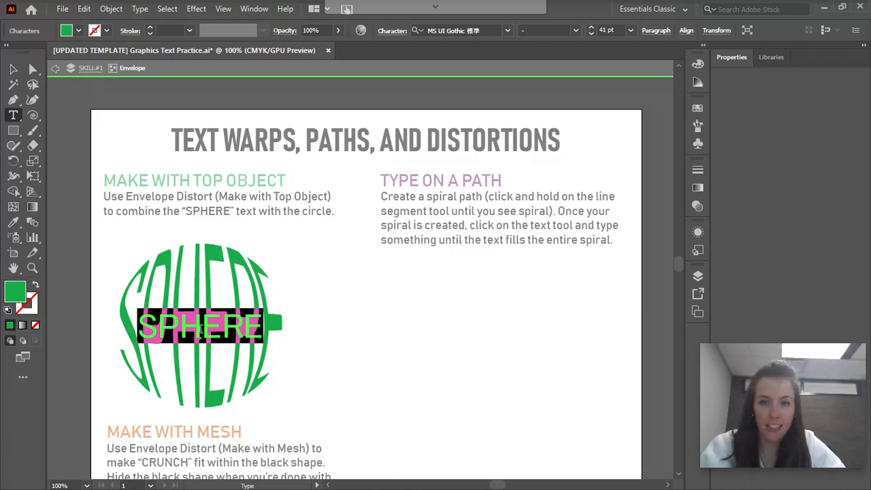
{"action": "type", "text": "HELLO"}
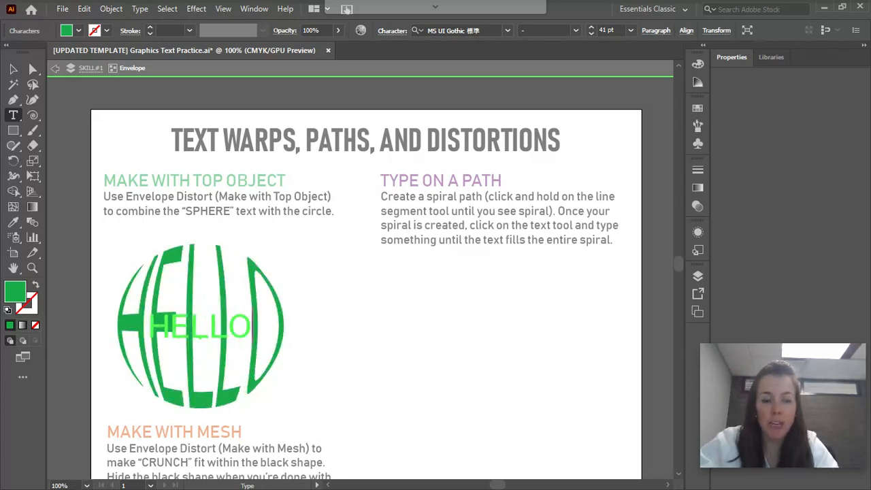
Step: Replace the envelope's HELLO text with SPHERE again
{"action": "key", "text": "ctrl+a"}
{"action": "type", "text": "SPHERTR"}
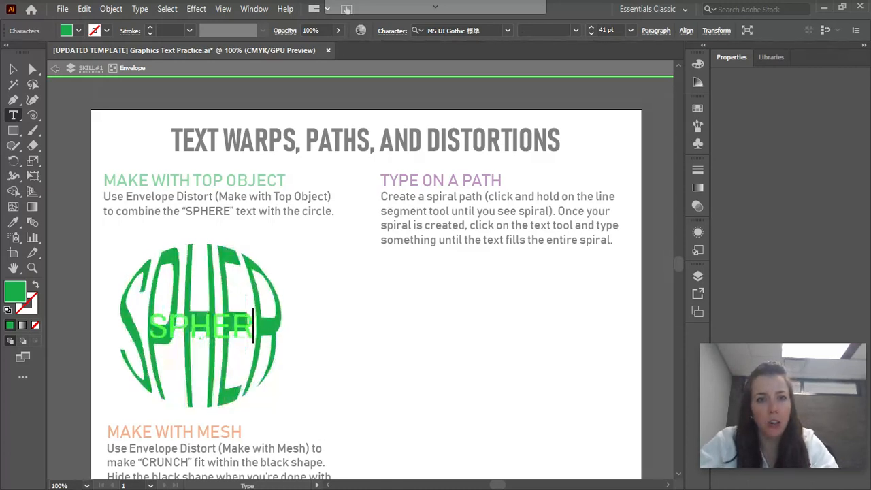
{"action": "key", "text": "BackSpace"}
{"action": "key", "text": "BackSpace"}
{"action": "type", "text": "R"}
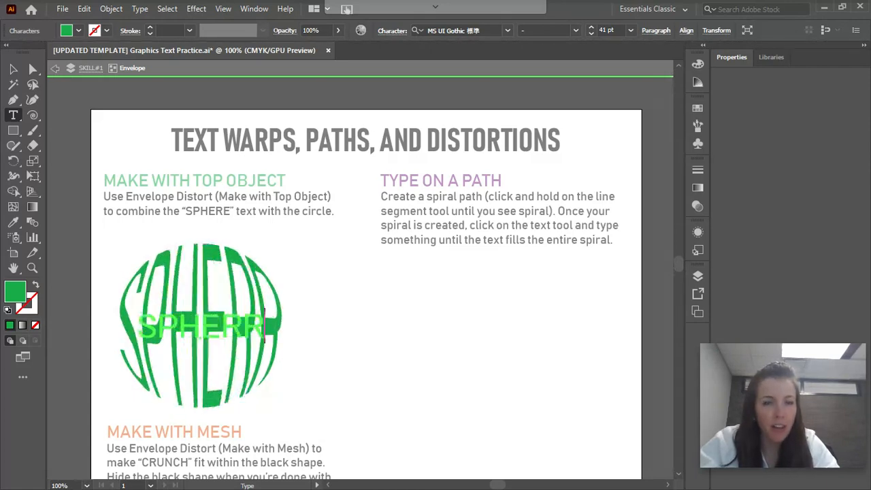
{"action": "key", "text": "BackSpace"}
{"action": "type", "text": "E"}
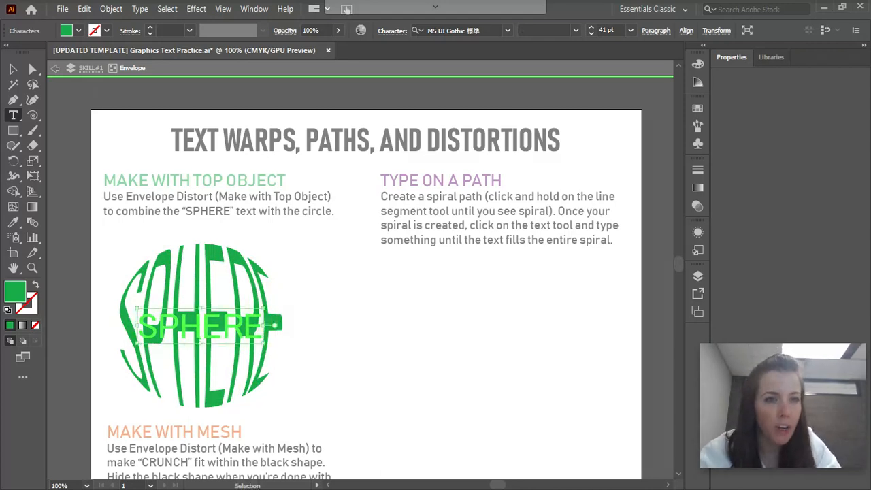
Step: Select the word SPHERE inside the circular envelope and browse the installed fonts with their previews on it
{"action": "double_click", "coordinate": [199, 326]}
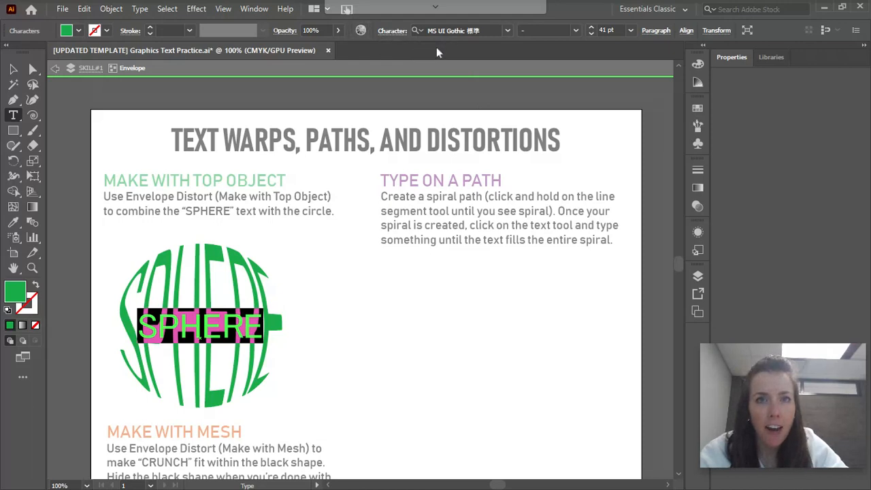
{"action": "left_click", "coordinate": [508, 31]}
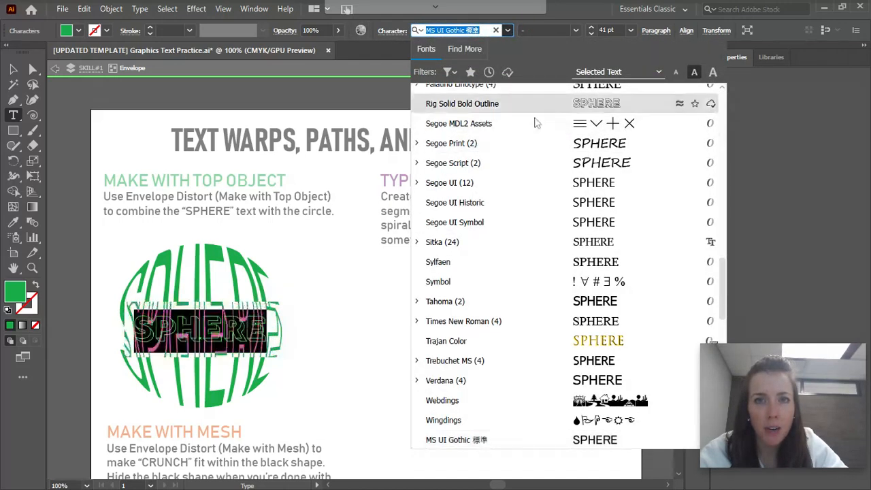
{"action": "scroll", "coordinate": [581, 202], "scroll_direction": "down", "scroll_amount": 12}
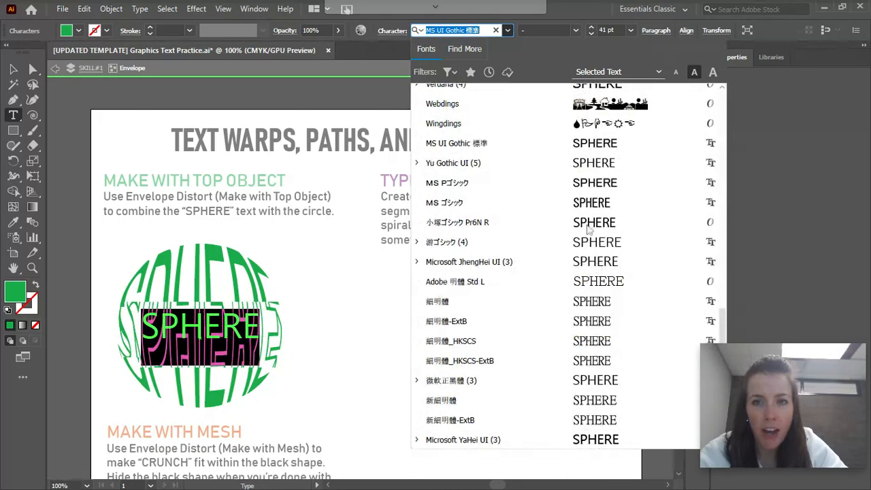
{"action": "scroll", "coordinate": [592, 255], "scroll_direction": "up", "scroll_amount": 15}
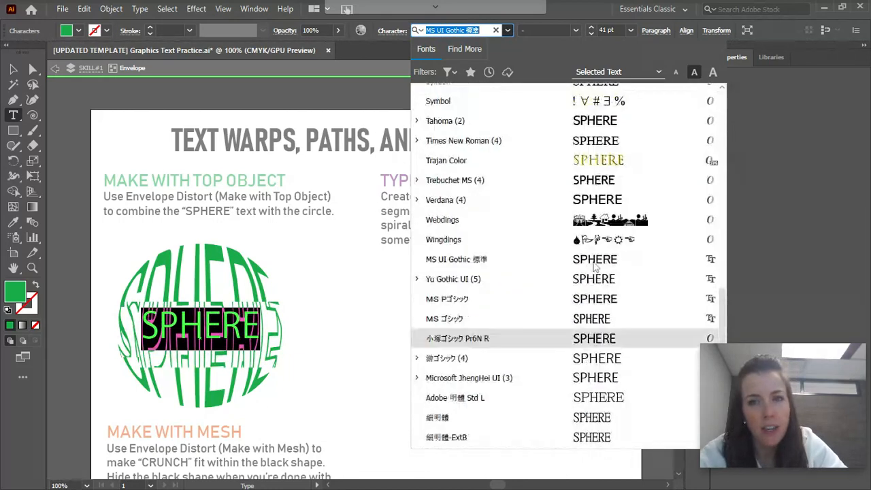
{"action": "scroll", "coordinate": [613, 247], "scroll_direction": "up", "scroll_amount": 10}
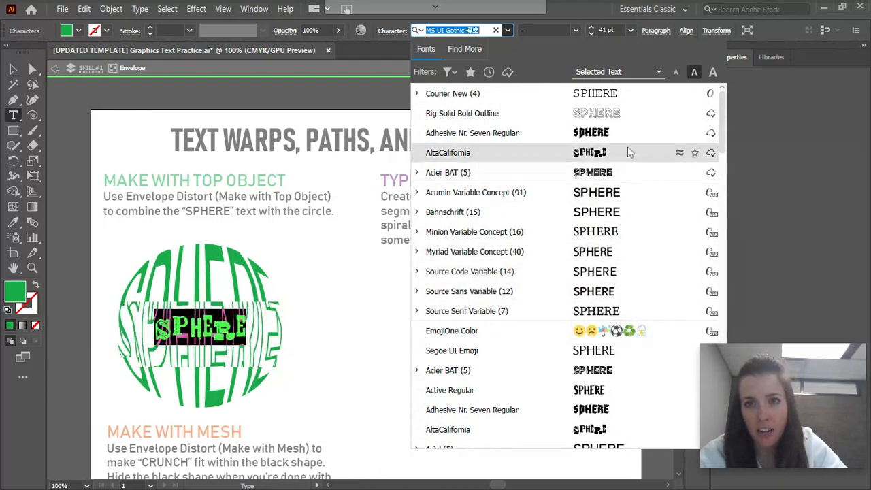
{"action": "scroll", "coordinate": [601, 246], "scroll_direction": "down", "scroll_amount": 7}
{"action": "scroll", "coordinate": [602, 246], "scroll_direction": "down", "scroll_amount": 15}
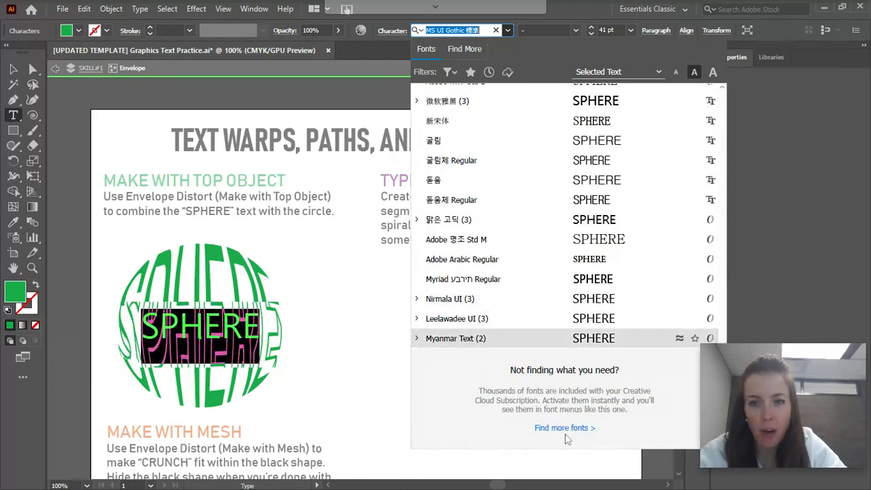
Step: Browse the additional Adobe Fonts offered for activation, previewing them on the SPHERE text
{"action": "left_click", "coordinate": [562, 430]}
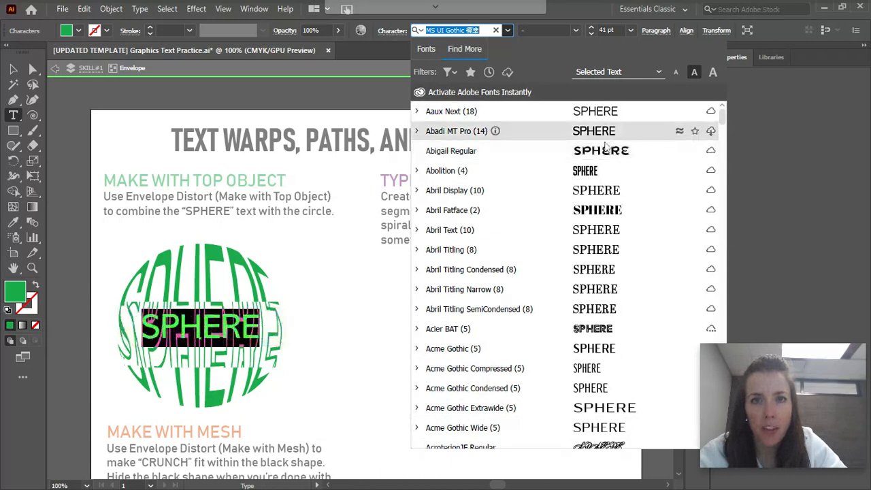
{"action": "scroll", "coordinate": [602, 170], "scroll_direction": "down", "scroll_amount": 4}
{"action": "scroll", "coordinate": [589, 231], "scroll_direction": "down", "scroll_amount": 3}
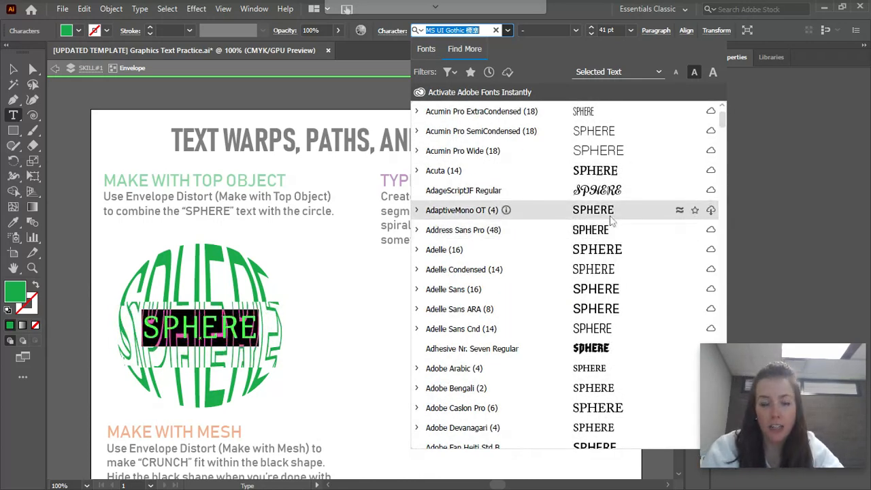
{"action": "scroll", "coordinate": [602, 252], "scroll_direction": "down", "scroll_amount": 6}
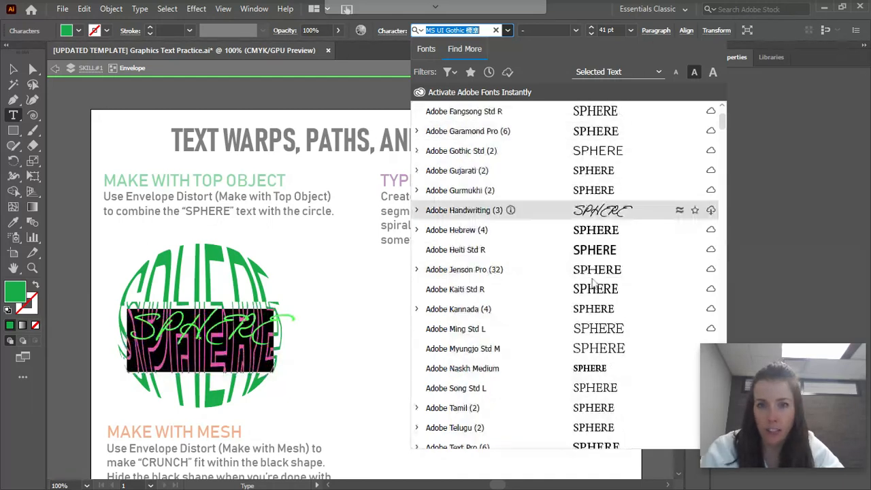
{"action": "scroll", "coordinate": [590, 273], "scroll_direction": "down", "scroll_amount": 4}
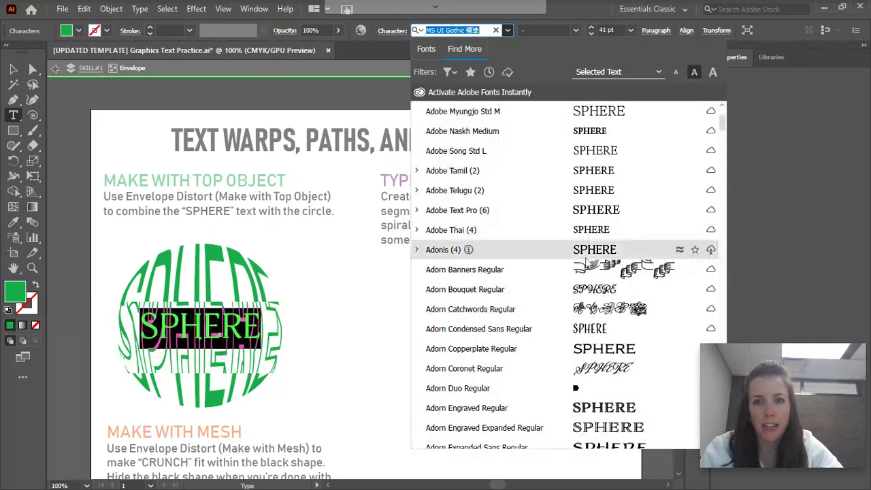
{"action": "scroll", "coordinate": [589, 262], "scroll_direction": "down", "scroll_amount": 4}
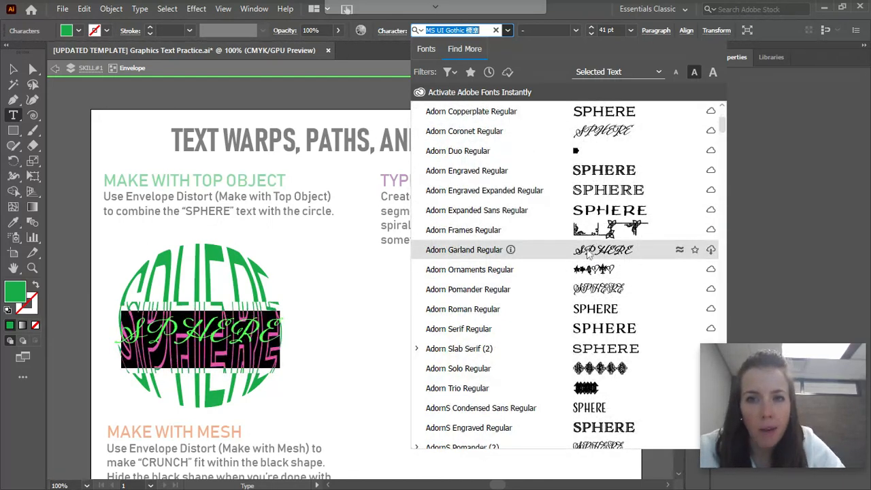
{"action": "scroll", "coordinate": [590, 269], "scroll_direction": "down", "scroll_amount": 4}
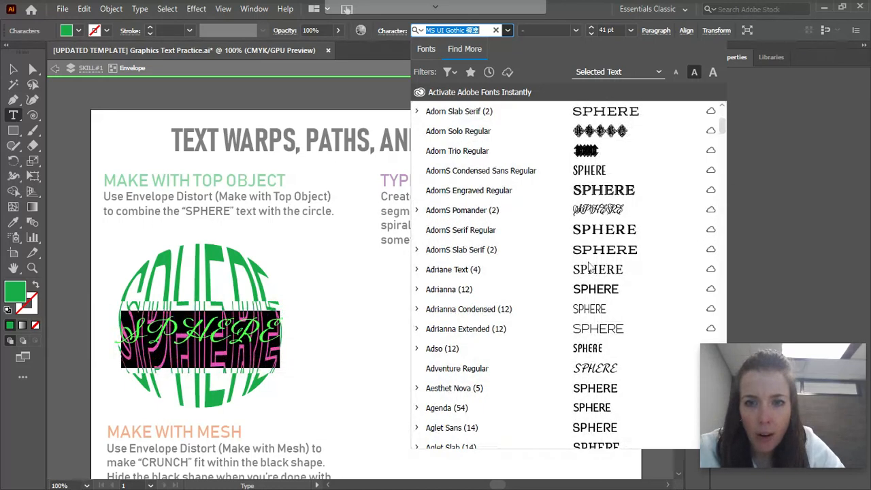
{"action": "scroll", "coordinate": [589, 270], "scroll_direction": "down", "scroll_amount": 2}
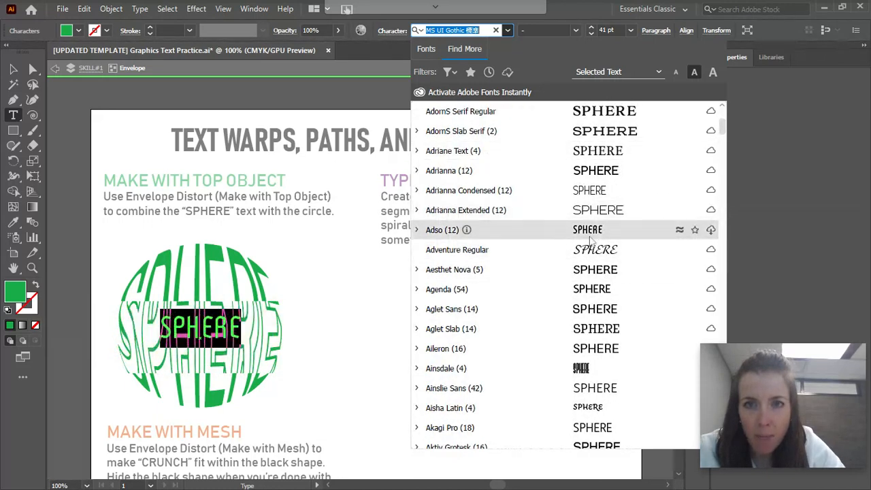
{"action": "scroll", "coordinate": [590, 240], "scroll_direction": "down", "scroll_amount": 2}
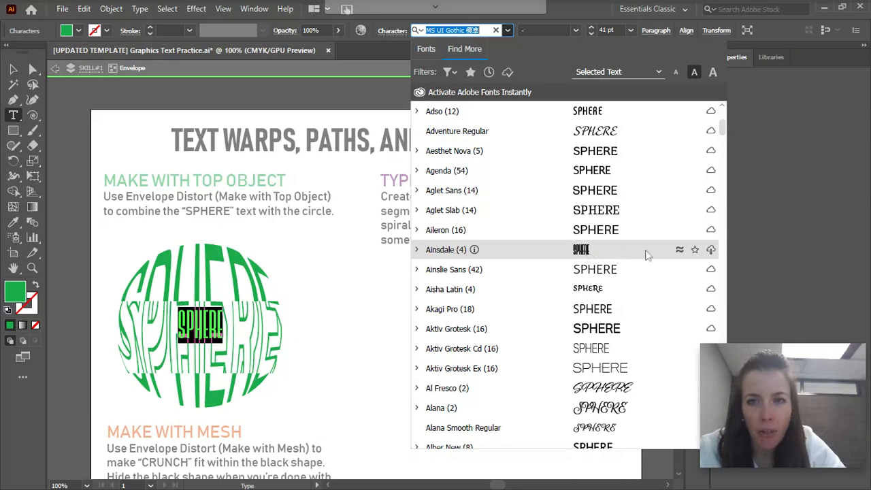
Step: Look through the fonts similar to Ainsdale and return to the full list of additional fonts
{"action": "left_click", "coordinate": [679, 252]}
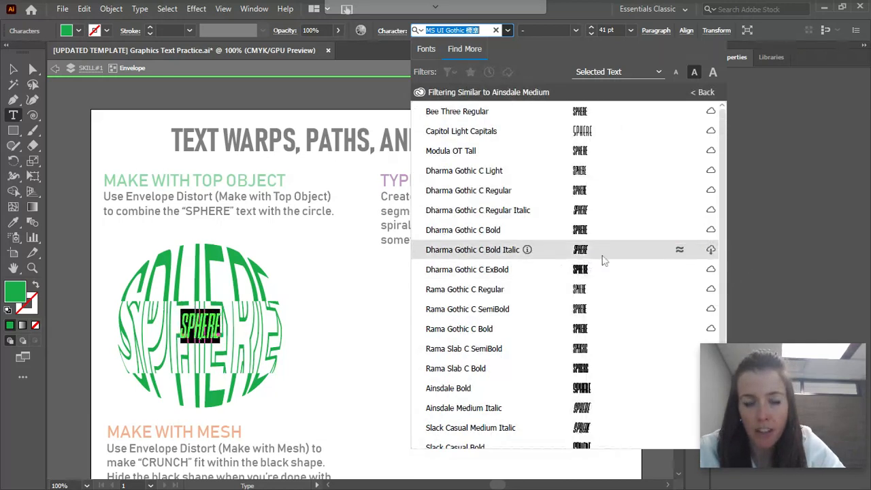
{"action": "scroll", "coordinate": [589, 270], "scroll_direction": "down", "scroll_amount": 1}
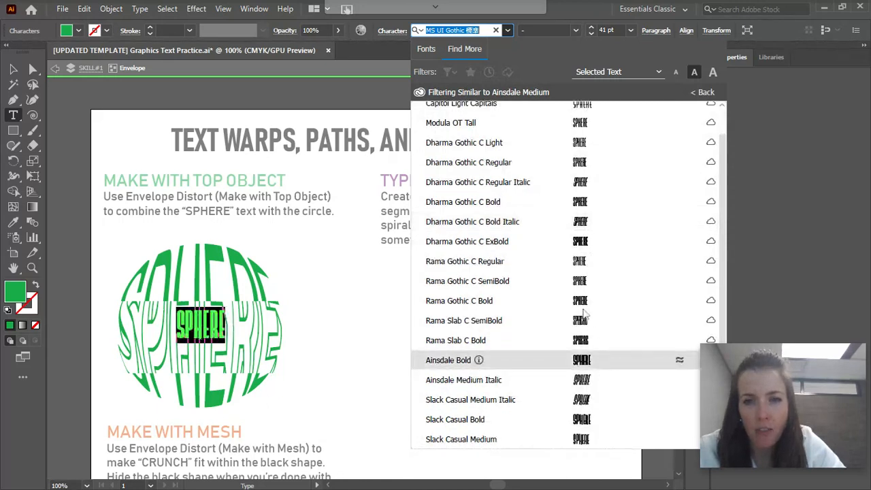
{"action": "scroll", "coordinate": [594, 256], "scroll_direction": "up", "scroll_amount": 1}
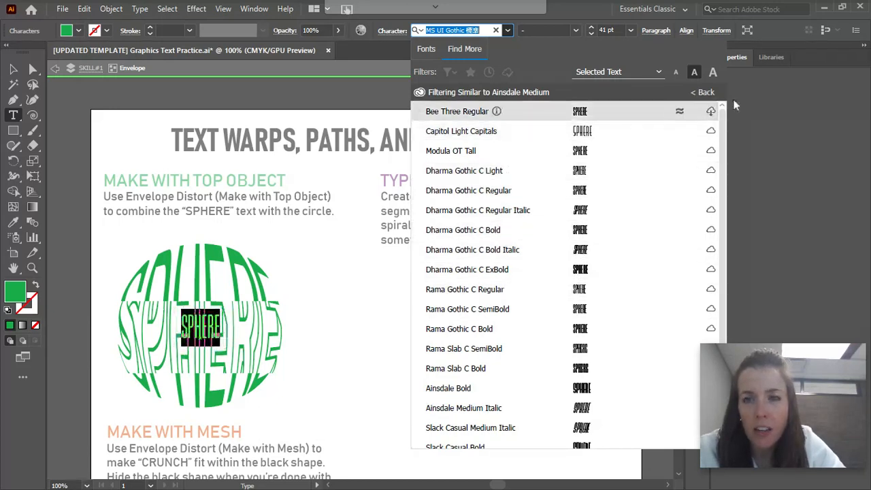
{"action": "left_click", "coordinate": [710, 93]}
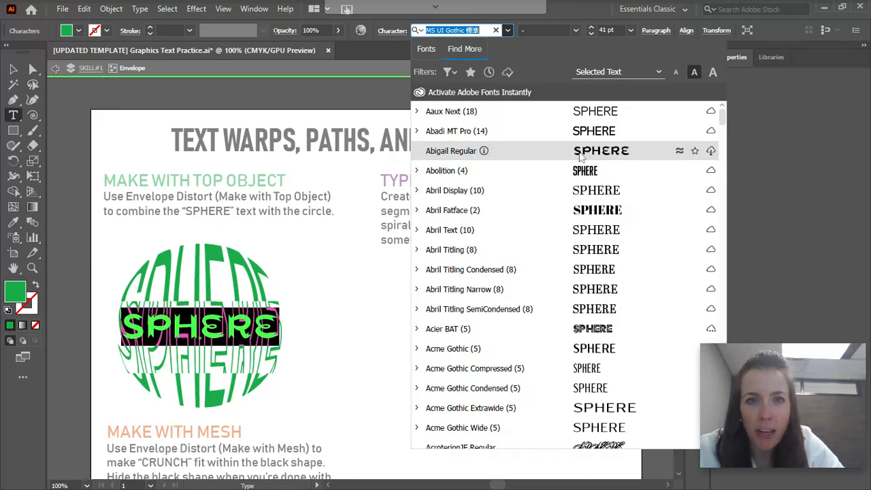
Step: Activate the Abigail Regular font, apply it to the envelope's SPHERE text, and deselect the text
{"action": "left_click", "coordinate": [711, 152]}
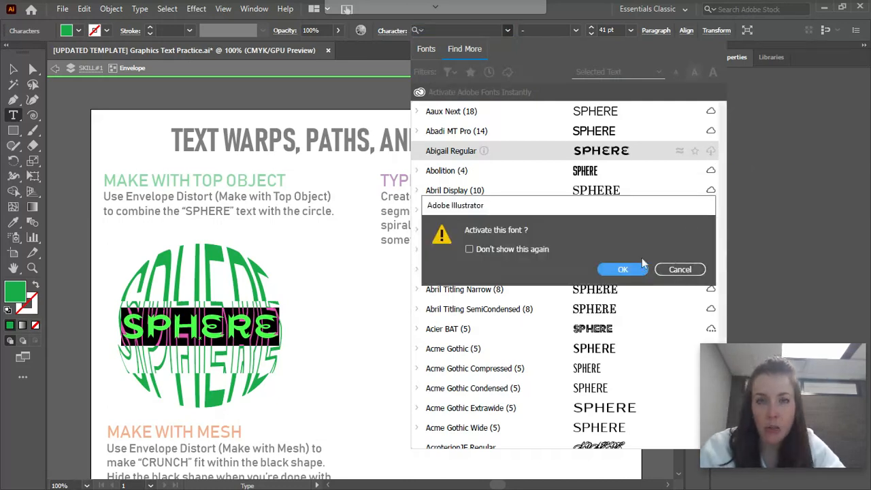
{"action": "left_click", "coordinate": [622, 270]}
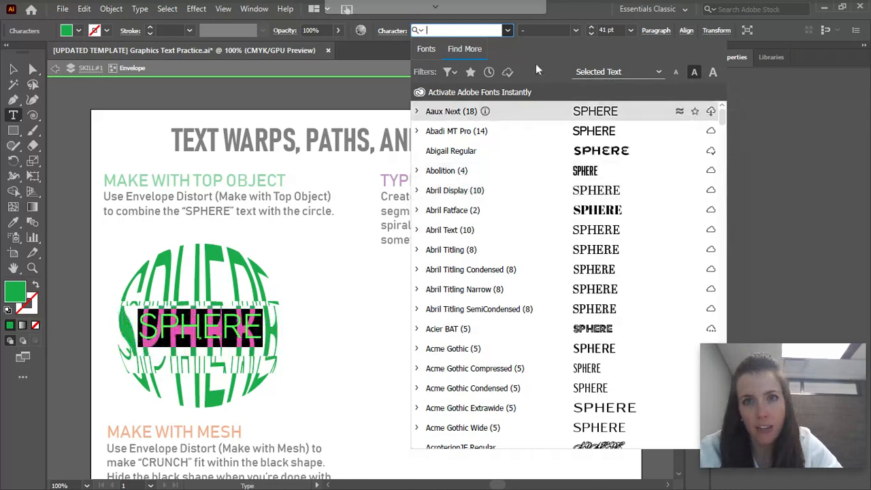
{"action": "left_click", "coordinate": [427, 49]}
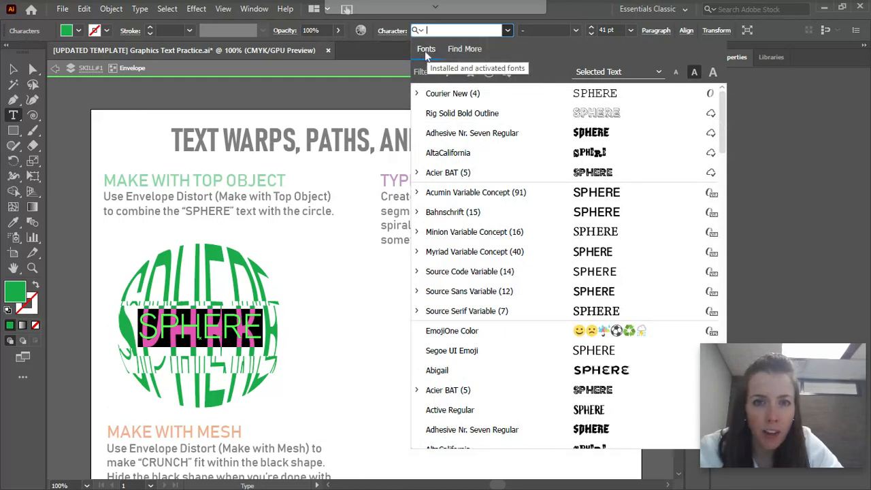
{"action": "scroll", "coordinate": [514, 321], "scroll_direction": "down", "scroll_amount": 2}
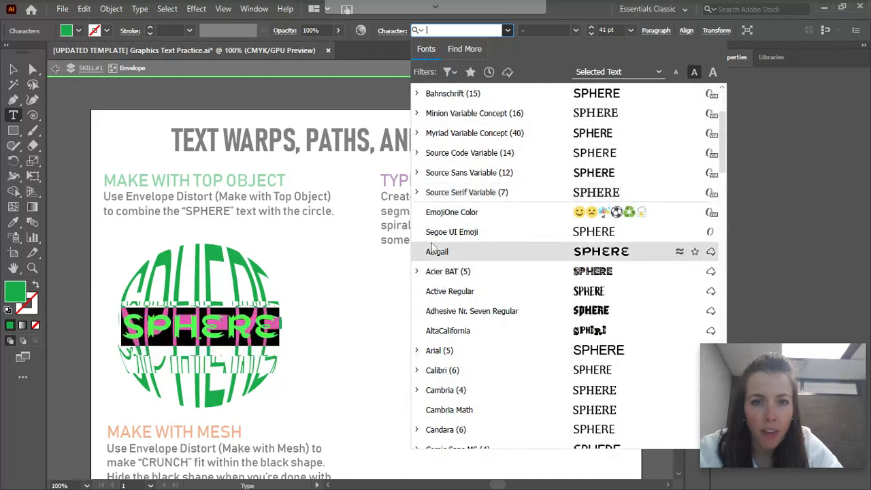
{"action": "left_click", "coordinate": [609, 257]}
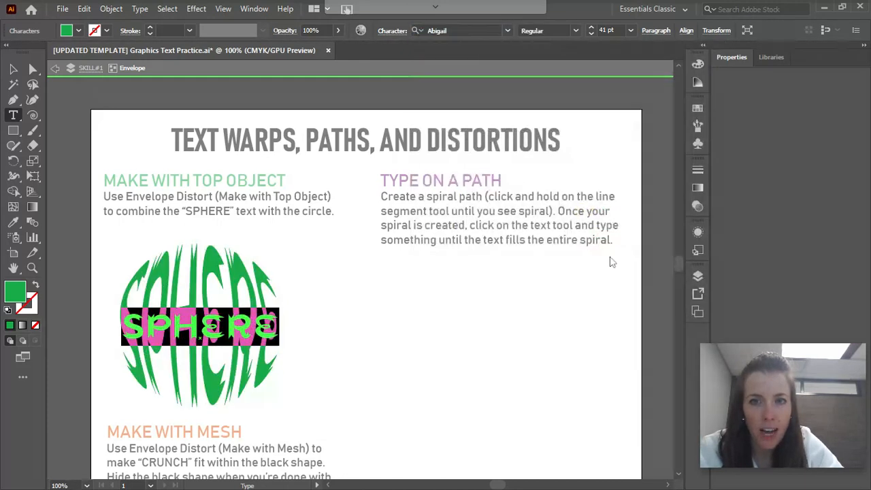
{"action": "key", "text": "Escape"}
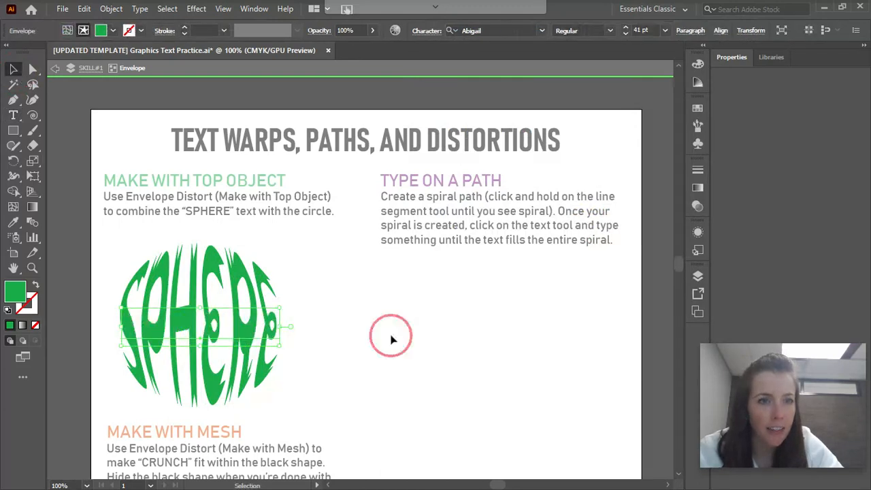
{"action": "left_click", "coordinate": [392, 339]}
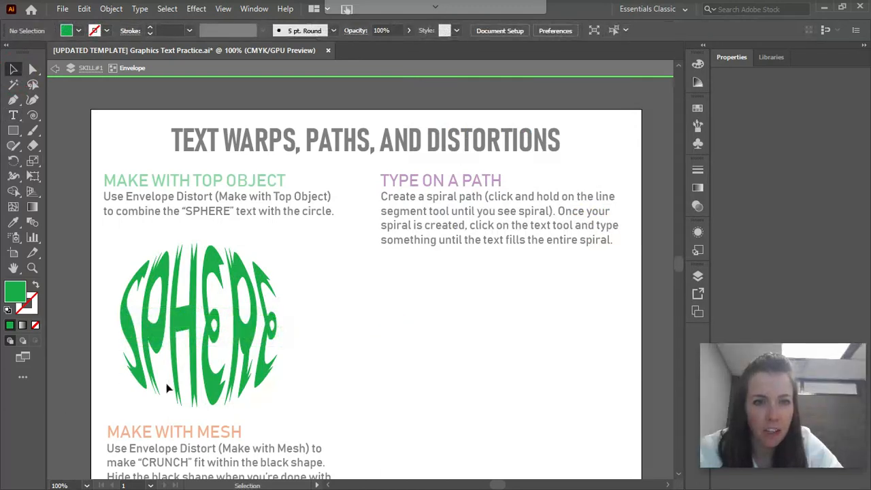
Step: Replace the envelope's SPHERE text with HAIRY and exit the isolated envelope contents
{"action": "double_click", "coordinate": [189, 334]}
{"action": "double_click", "coordinate": [190, 334]}
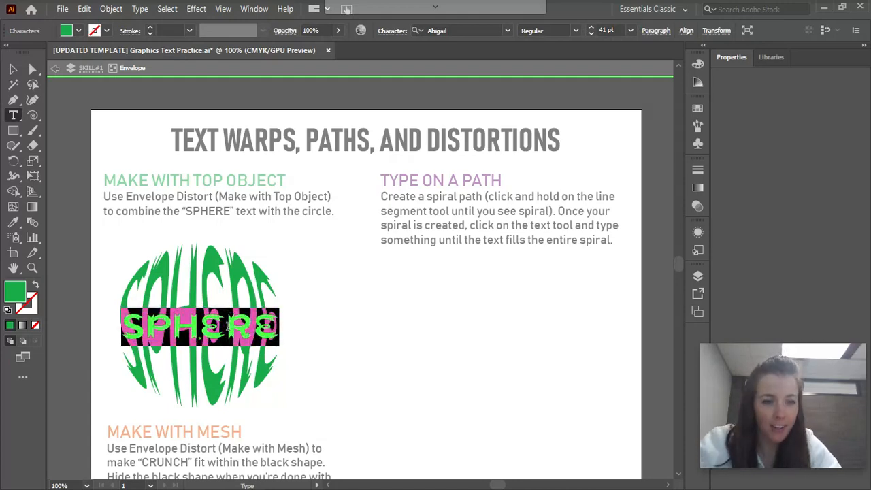
{"action": "type", "text": "HAIR"}
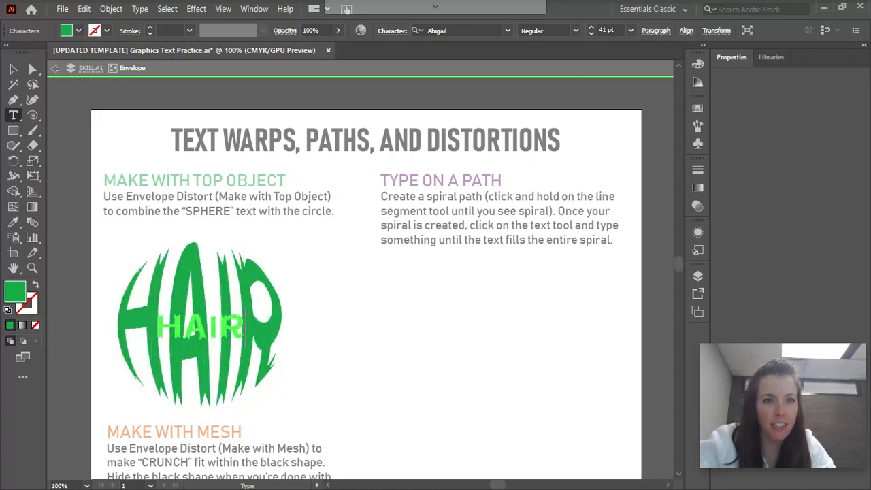
{"action": "type", "text": "Y"}
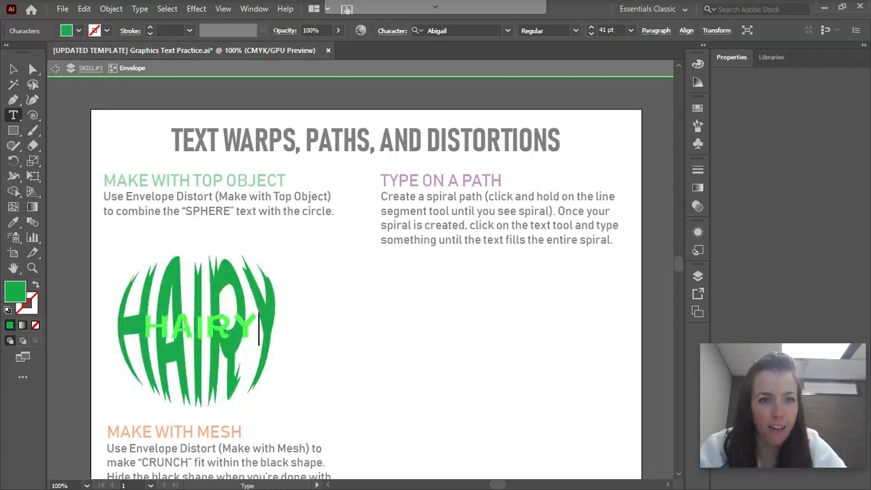
{"action": "left_click", "coordinate": [347, 10]}
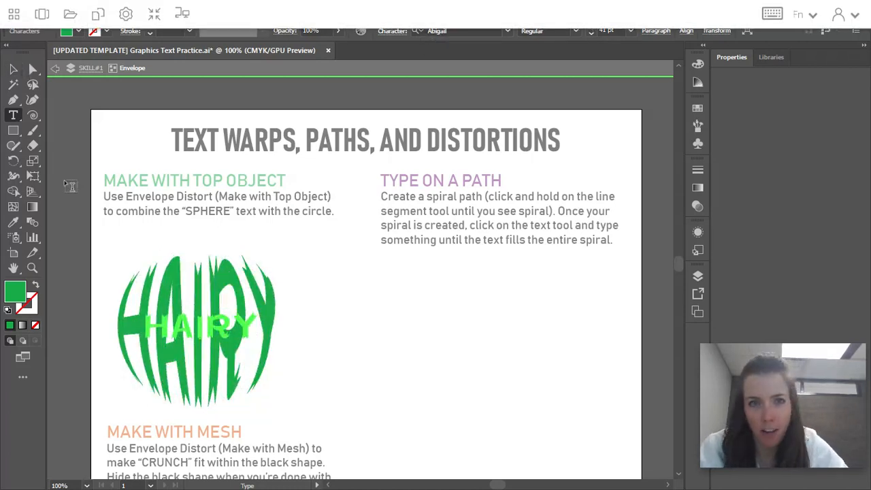
{"action": "left_click", "coordinate": [13, 69]}
{"action": "left_click", "coordinate": [323, 284]}
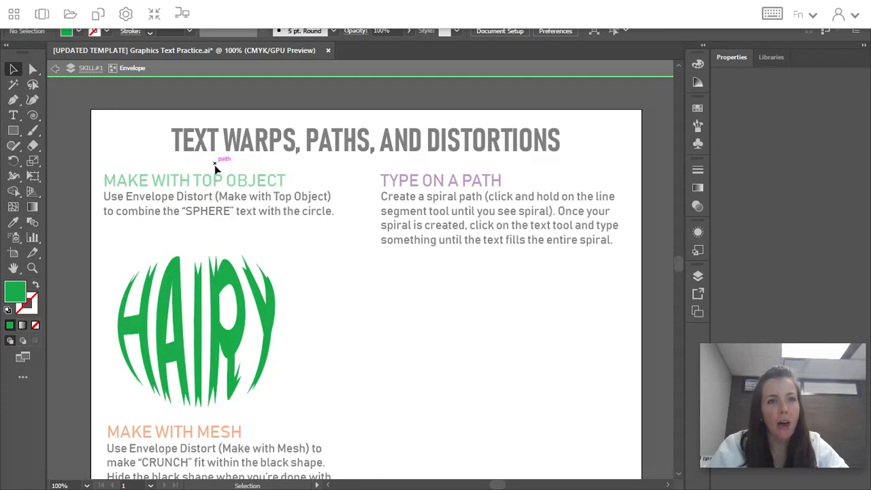
{"action": "double_click", "coordinate": [493, 322]}
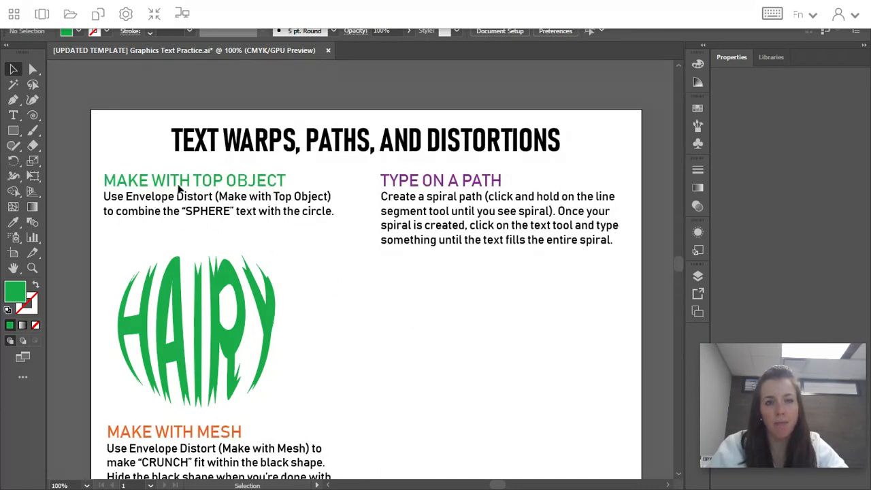
Step: Change the font of the CRUNCH text to Rig Solid Bold Outline and deselect the text
{"action": "scroll", "coordinate": [217, 248], "scroll_direction": "down", "scroll_amount": 5}
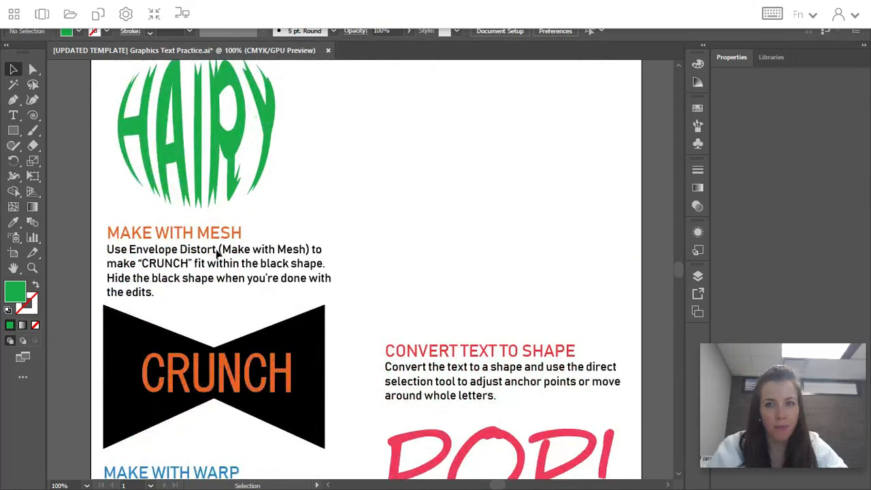
{"action": "scroll", "coordinate": [218, 253], "scroll_direction": "down", "scroll_amount": 2}
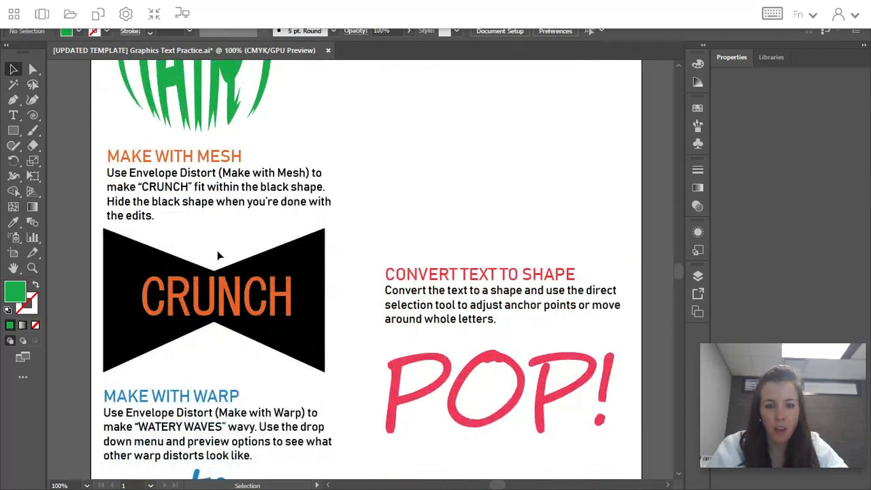
{"action": "left_click", "coordinate": [222, 308]}
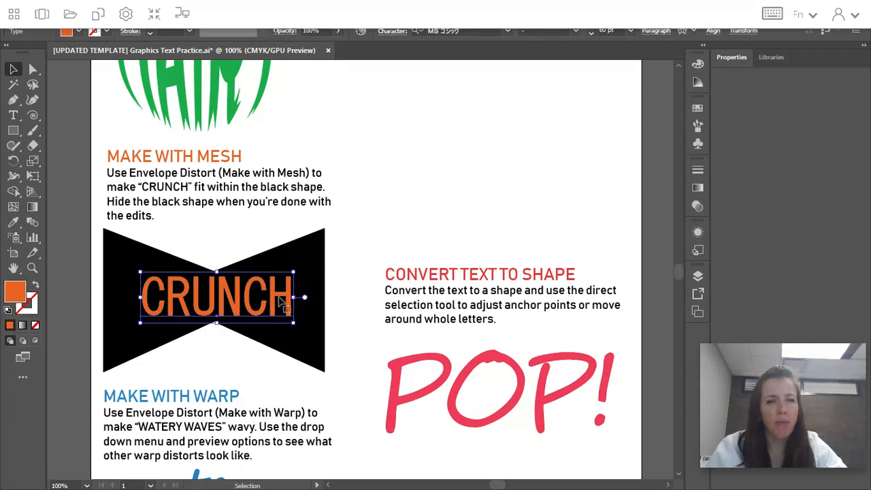
{"action": "double_click", "coordinate": [216, 306]}
{"action": "key", "text": "ctrl+a"}
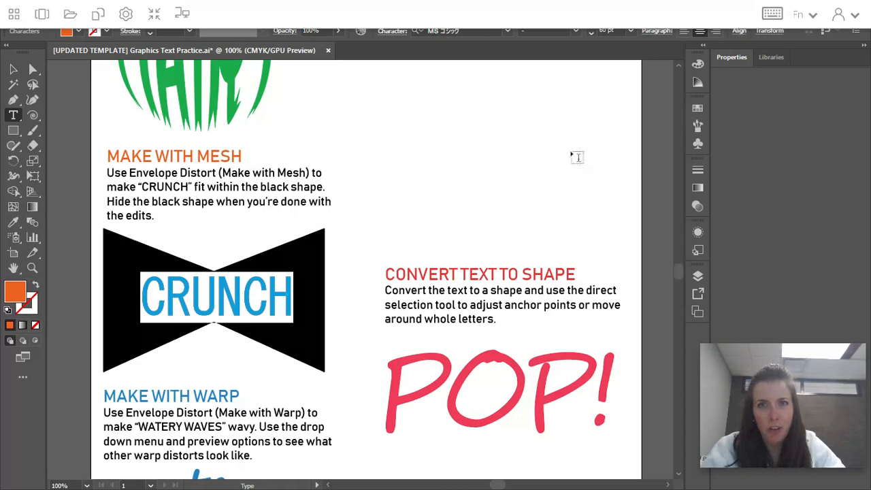
{"action": "left_click", "coordinate": [507, 31]}
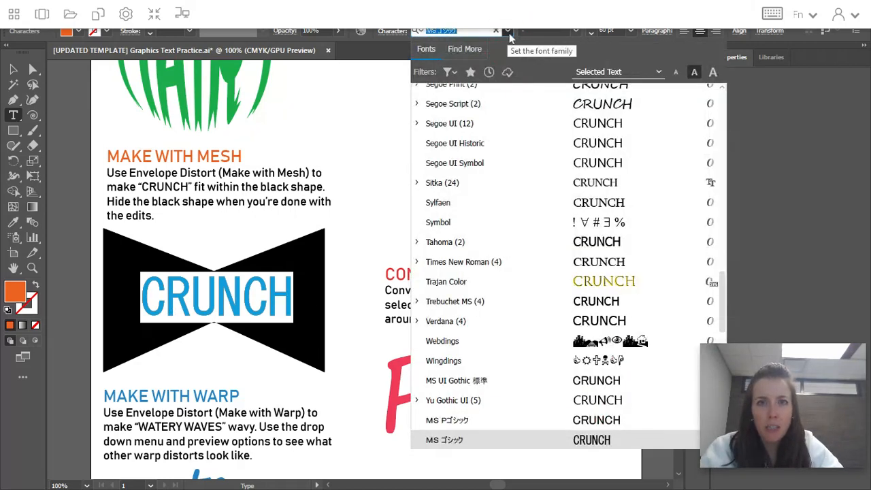
{"action": "scroll", "coordinate": [553, 362], "scroll_direction": "up", "scroll_amount": 9}
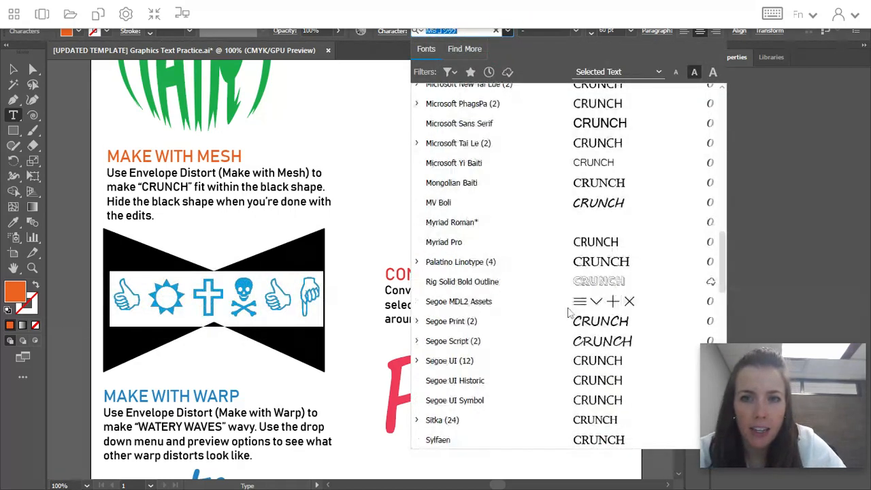
{"action": "scroll", "coordinate": [584, 247], "scroll_direction": "down", "scroll_amount": 3}
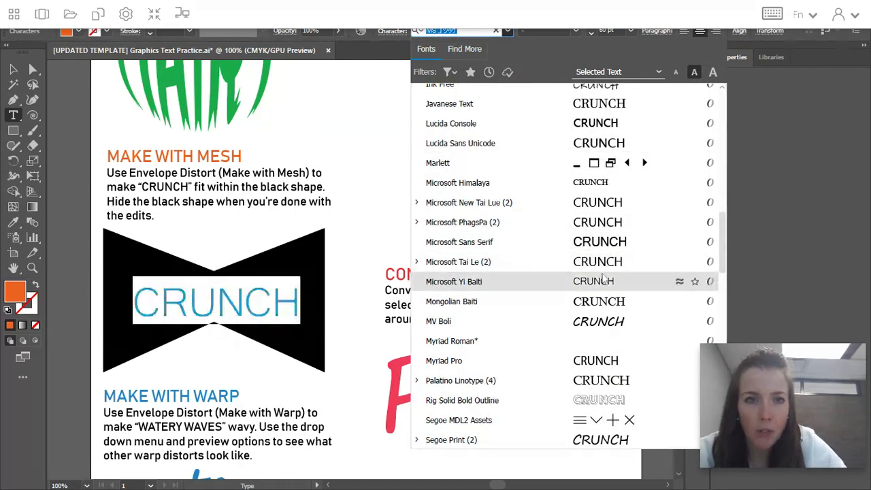
{"action": "scroll", "coordinate": [586, 281], "scroll_direction": "down", "scroll_amount": 3}
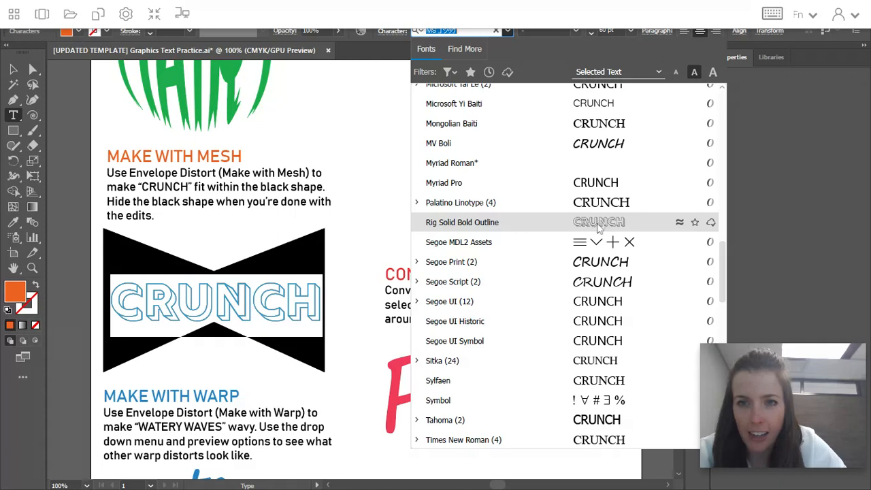
{"action": "left_click", "coordinate": [593, 227]}
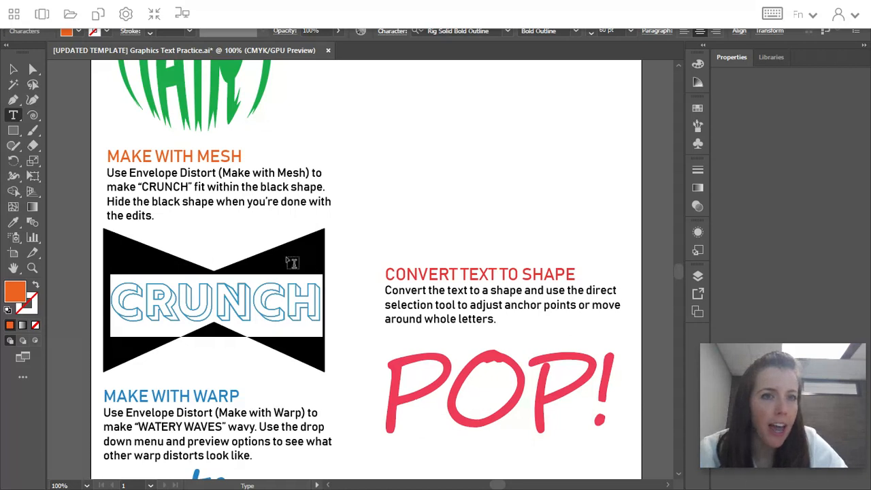
{"action": "left_click", "coordinate": [13, 69]}
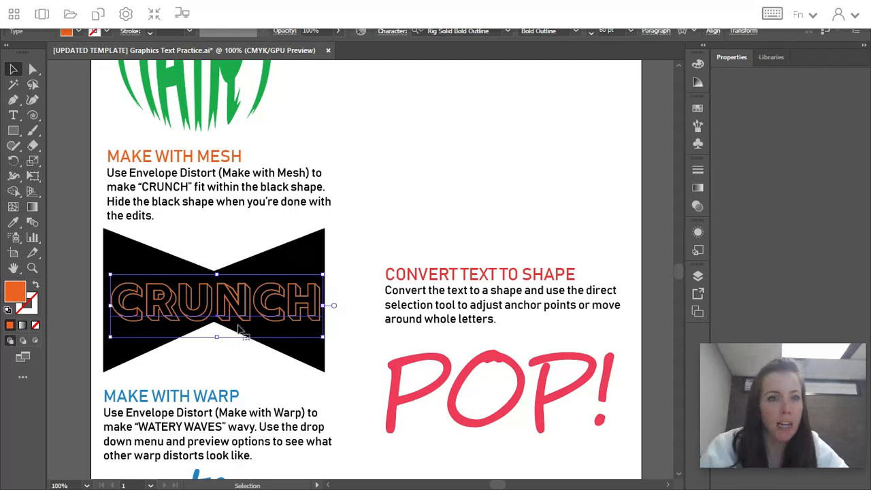
{"action": "left_click", "coordinate": [79, 77]}
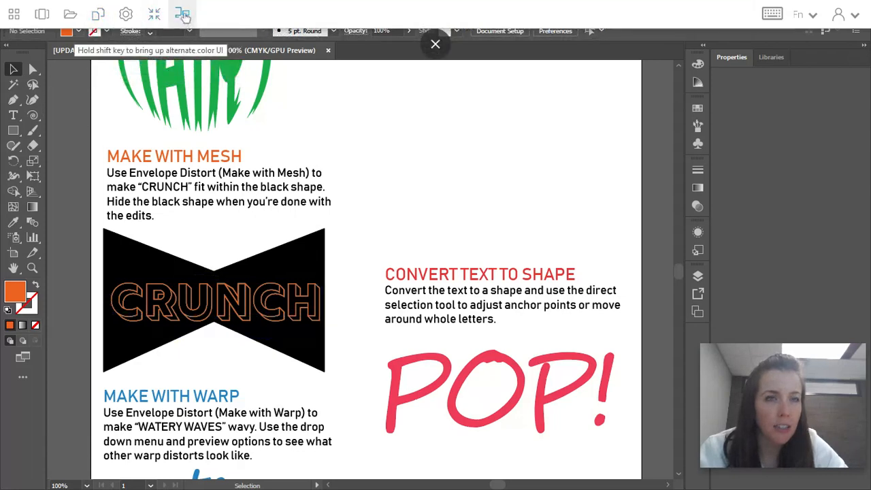
{"action": "left_click", "coordinate": [148, 10]}
{"action": "mouse_move", "coordinate": [110, 11]}
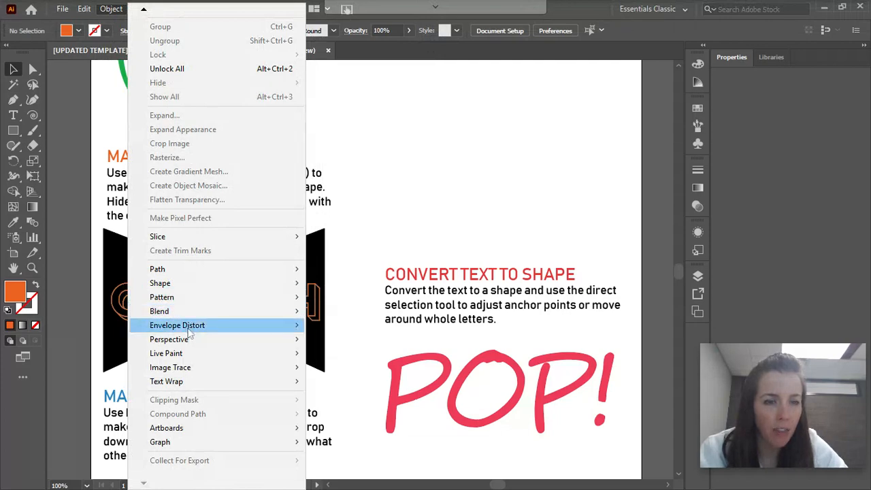
{"action": "key", "text": "Escape"}
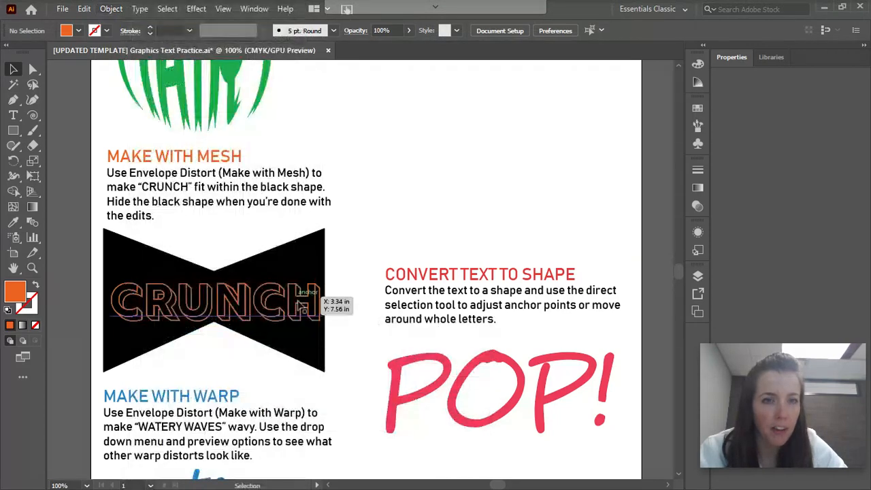
Step: Apply Envelope Distort Make with Mesh to the CRUNCH text with 2 rows and 4 columns, with the preview on
{"action": "left_click", "coordinate": [300, 306]}
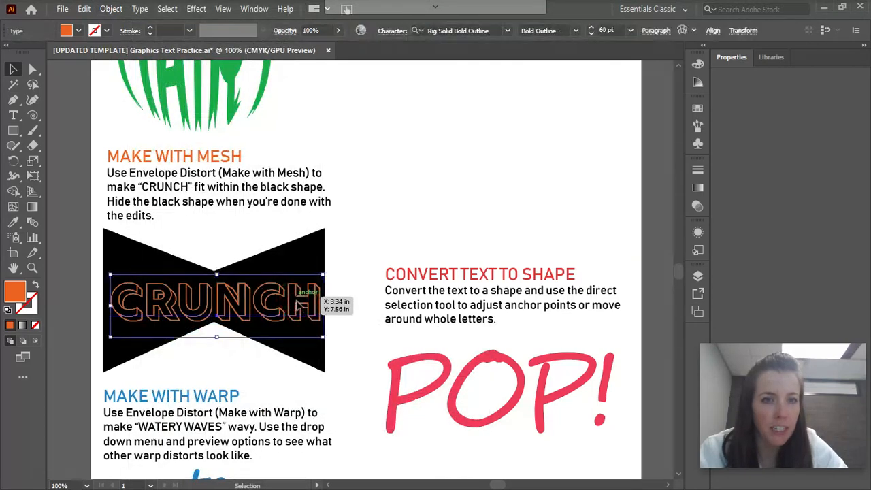
{"action": "left_click", "coordinate": [111, 10]}
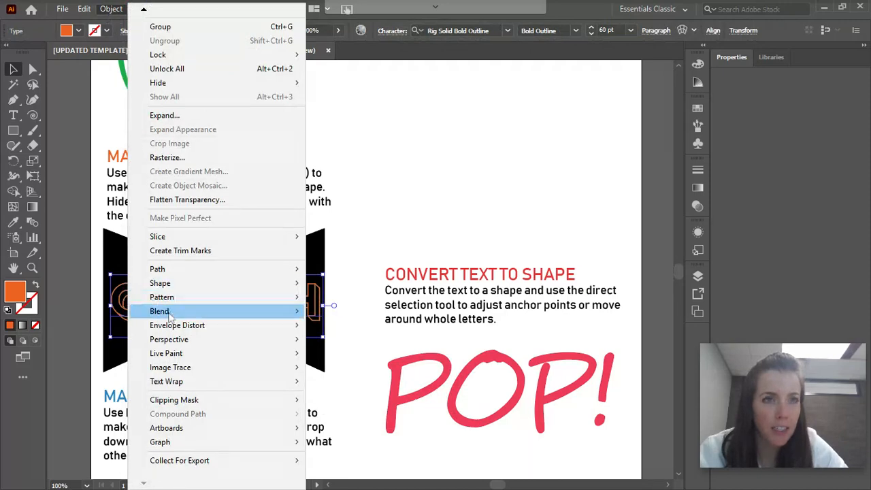
{"action": "mouse_move", "coordinate": [243, 329]}
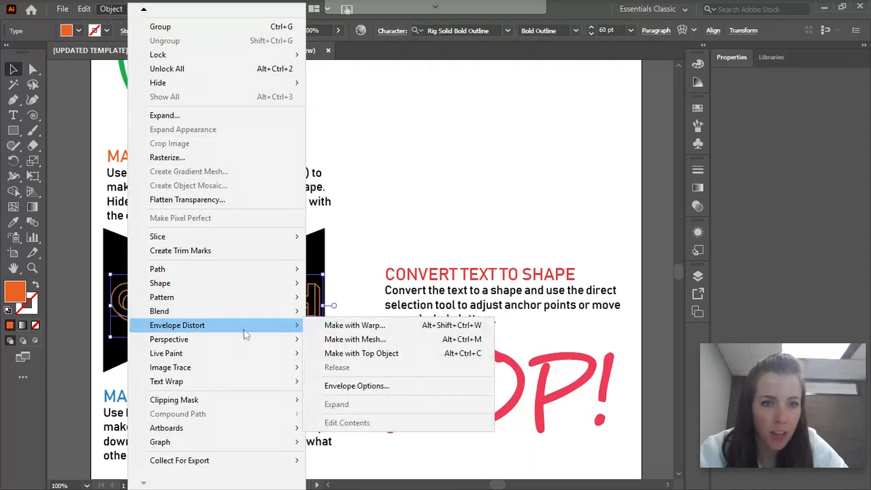
{"action": "left_click", "coordinate": [353, 339]}
{"action": "left_click_drag", "start_coordinate": [483, 117], "coordinate": [376, 151]}
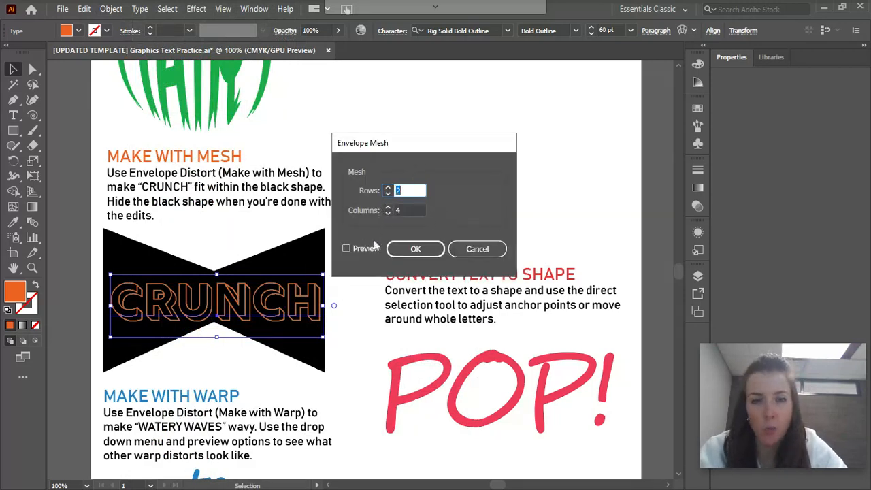
{"action": "left_click", "coordinate": [346, 249]}
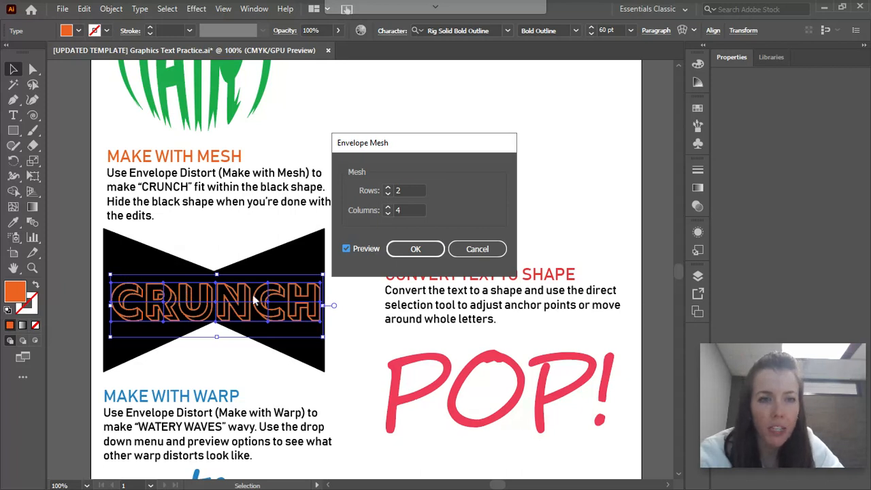
{"action": "left_click", "coordinate": [387, 190]}
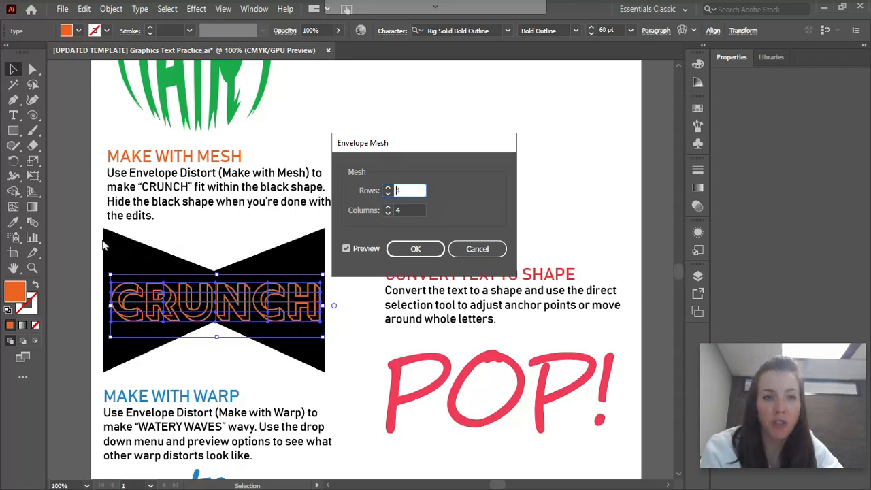
{"action": "left_click", "coordinate": [388, 194]}
{"action": "left_click", "coordinate": [388, 194]}
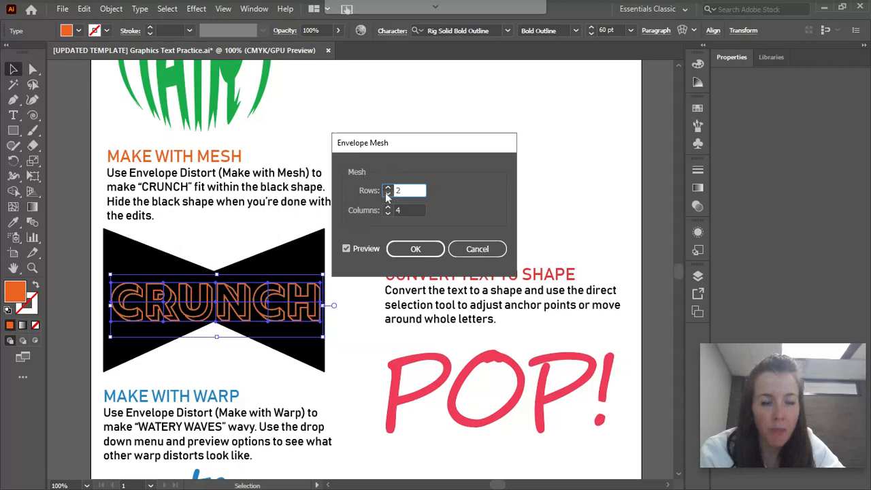
{"action": "left_click", "coordinate": [415, 249]}
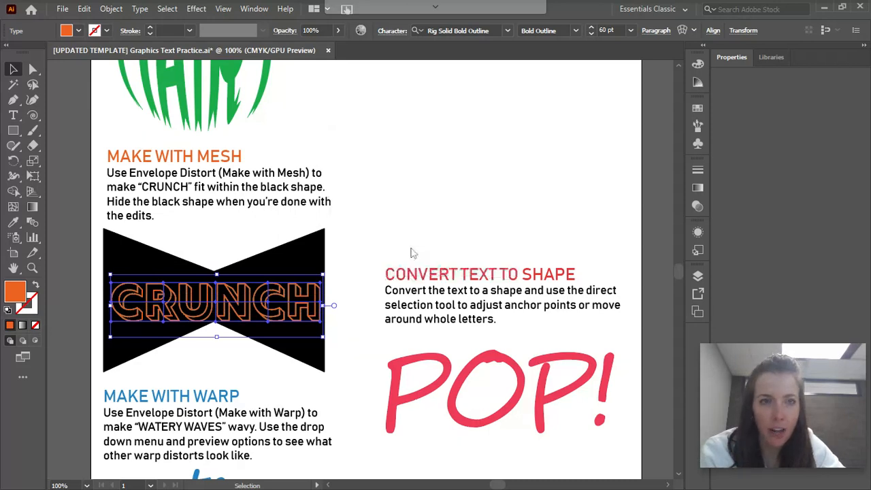
Step: Move the upper-left and lower-left mesh points of CRUNCH onto the matching corners of the black shape with Direct Selection
{"action": "key", "text": "ctrl+equal"}
{"action": "key", "text": "ctrl+equal"}
{"action": "key", "text": "ctrl+equal"}
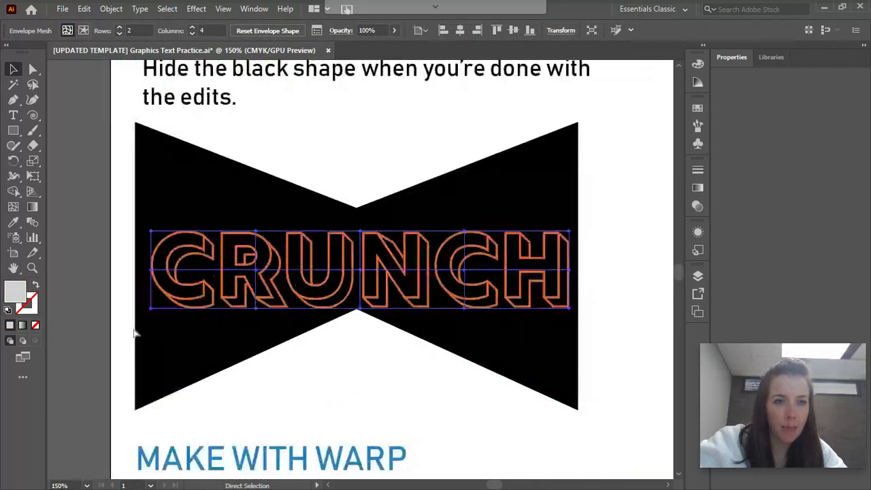
{"action": "key", "text": "ctrl+minus"}
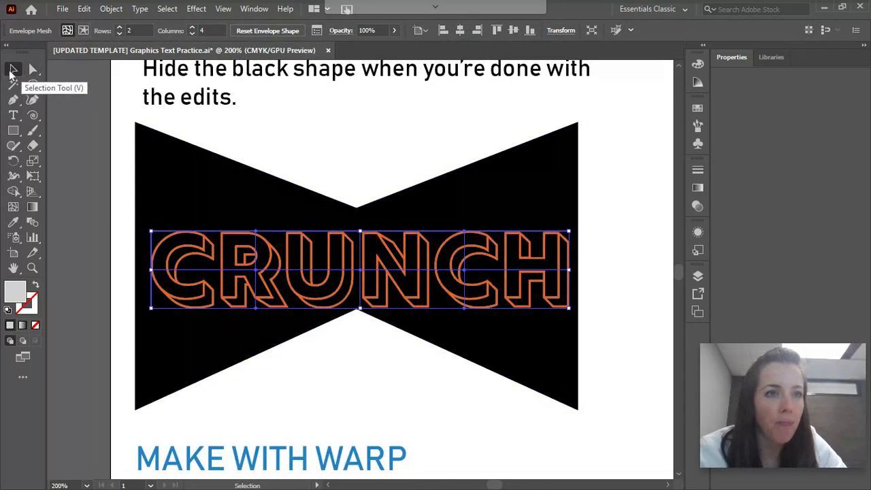
{"action": "left_click", "coordinate": [13, 68]}
{"action": "left_click", "coordinate": [34, 69]}
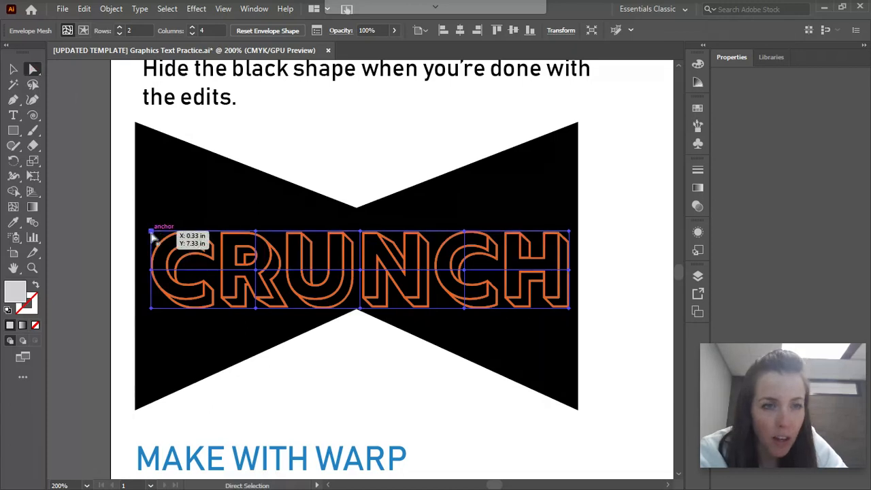
{"action": "left_click_drag", "start_coordinate": [153, 235], "coordinate": [136, 123]}
{"action": "left_click", "coordinate": [152, 310]}
{"action": "left_click_drag", "start_coordinate": [152, 311], "coordinate": [136, 410]}
Step: Move the remaining bottom mesh points and the right middle mesh point of CRUNCH onto the black shape's edges
{"action": "left_click_drag", "start_coordinate": [261, 320], "coordinate": [272, 352]}
{"action": "left_click_drag", "start_coordinate": [359, 307], "coordinate": [360, 317]}
{"action": "left_click_drag", "start_coordinate": [465, 313], "coordinate": [463, 357]}
{"action": "left_click_drag", "start_coordinate": [572, 311], "coordinate": [578, 410]}
{"action": "left_click_drag", "start_coordinate": [568, 274], "coordinate": [578, 271]}
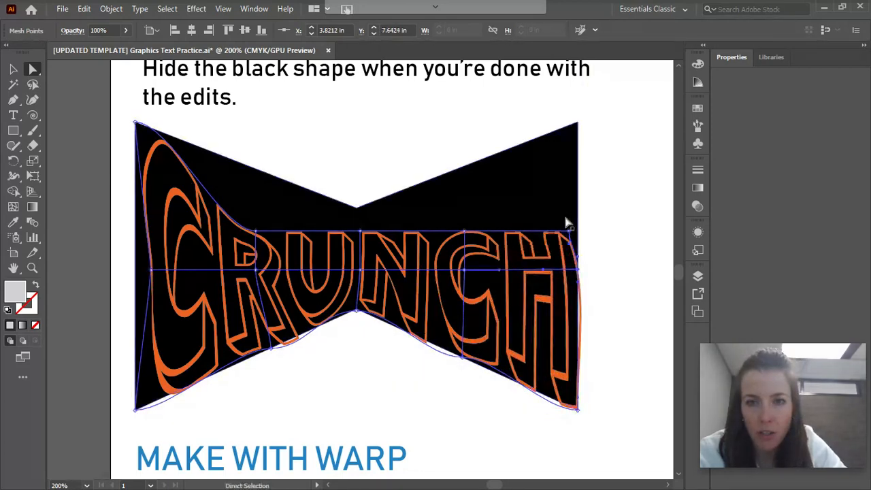
Step: Move the remaining top mesh points of CRUNCH onto the upper edge of the black shape, from the right corner inward
{"action": "left_click_drag", "start_coordinate": [570, 234], "coordinate": [577, 123]}
{"action": "left_click_drag", "start_coordinate": [464, 230], "coordinate": [456, 170]}
{"action": "left_click_drag", "start_coordinate": [360, 233], "coordinate": [356, 204]}
{"action": "left_click_drag", "start_coordinate": [258, 232], "coordinate": [258, 167]}
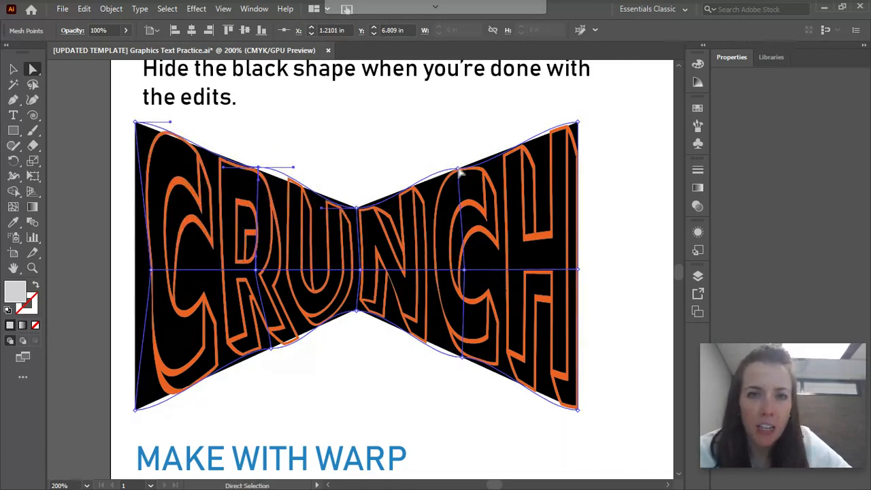
Step: Adjust the direction handles of the upper and lower mesh points on CRUNCH's right half to follow the black shape's slanted edges
{"action": "left_click_drag", "start_coordinate": [460, 173], "coordinate": [460, 174]}
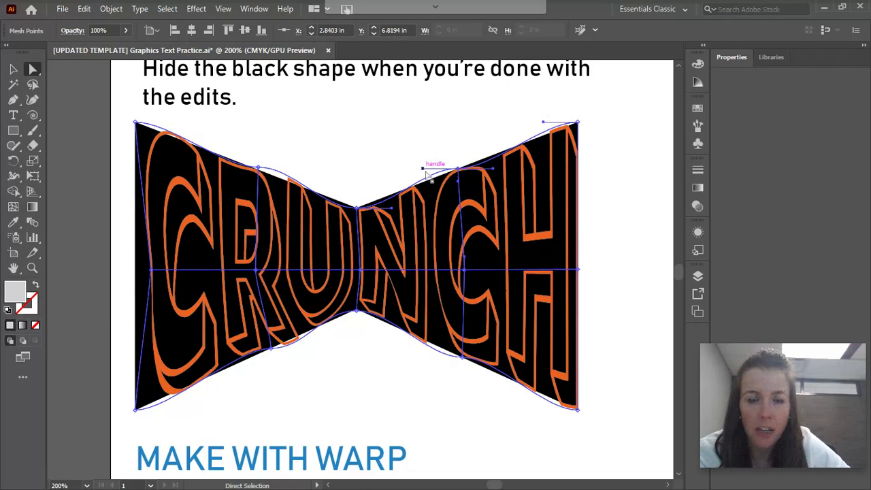
{"action": "mouse_move", "coordinate": [422, 168]}
{"action": "left_mouse_down"}
{"action": "mouse_move", "coordinate": [425, 186]}
{"action": "mouse_move", "coordinate": [418, 168]}
{"action": "left_mouse_up"}
{"action": "left_click", "coordinate": [459, 170]}
{"action": "left_click_drag", "start_coordinate": [422, 169], "coordinate": [423, 181]}
{"action": "left_click_drag", "start_coordinate": [544, 124], "coordinate": [539, 130]}
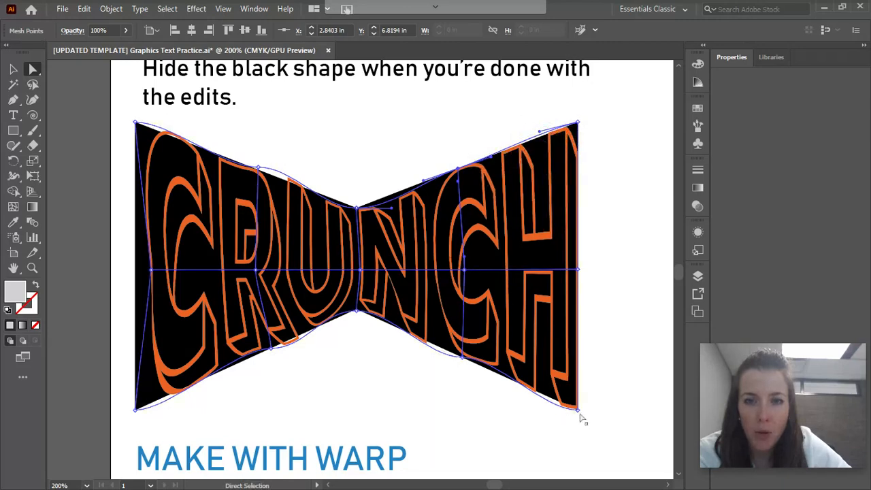
{"action": "left_click_drag", "start_coordinate": [549, 414], "coordinate": [544, 399]}
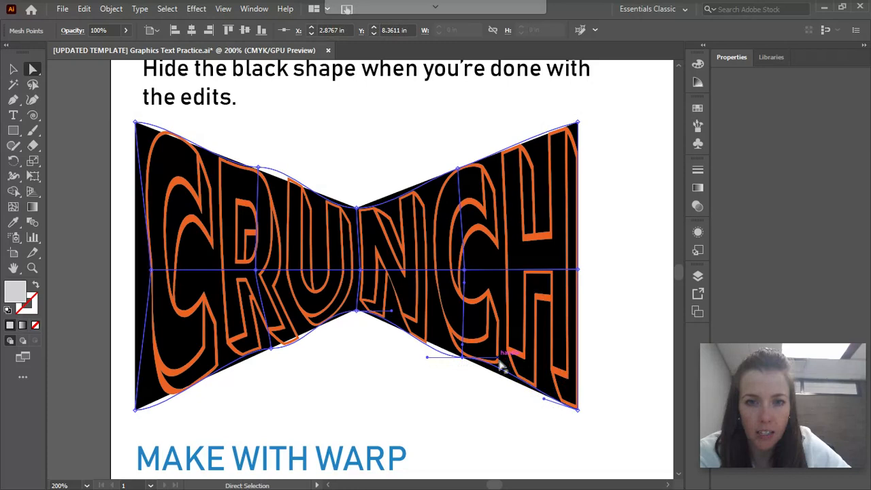
{"action": "left_click_drag", "start_coordinate": [501, 363], "coordinate": [496, 376]}
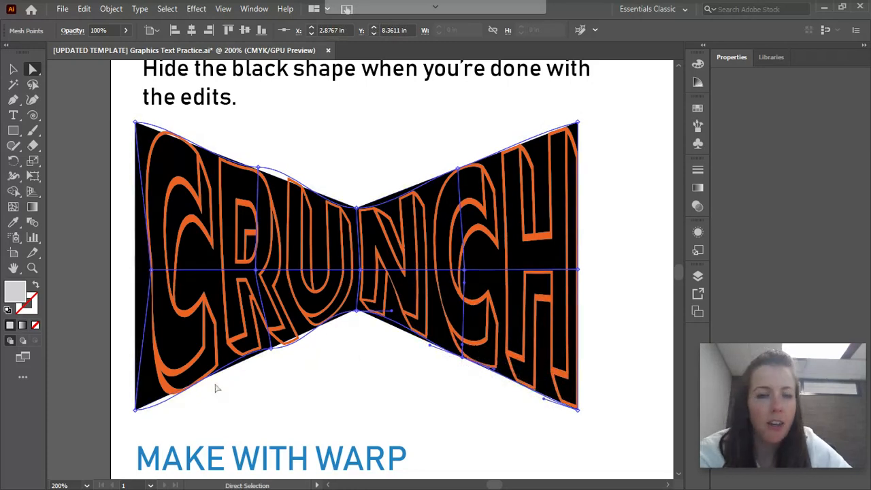
Step: Try moving the mesh point inside the second C, undo it, align the left middle mesh point with the shape's left edge, and deselect
{"action": "left_click_drag", "start_coordinate": [464, 271], "coordinate": [508, 239]}
{"action": "key", "text": "ctrl+z"}
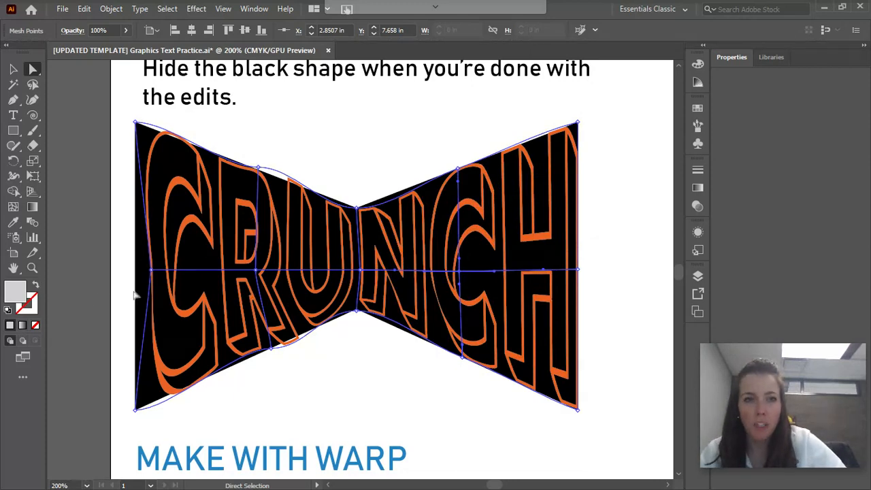
{"action": "mouse_move", "coordinate": [152, 273]}
{"action": "left_mouse_down"}
{"action": "mouse_move", "coordinate": [127, 266]}
{"action": "mouse_move", "coordinate": [136, 272]}
{"action": "left_mouse_up"}
{"action": "left_click", "coordinate": [14, 70]}
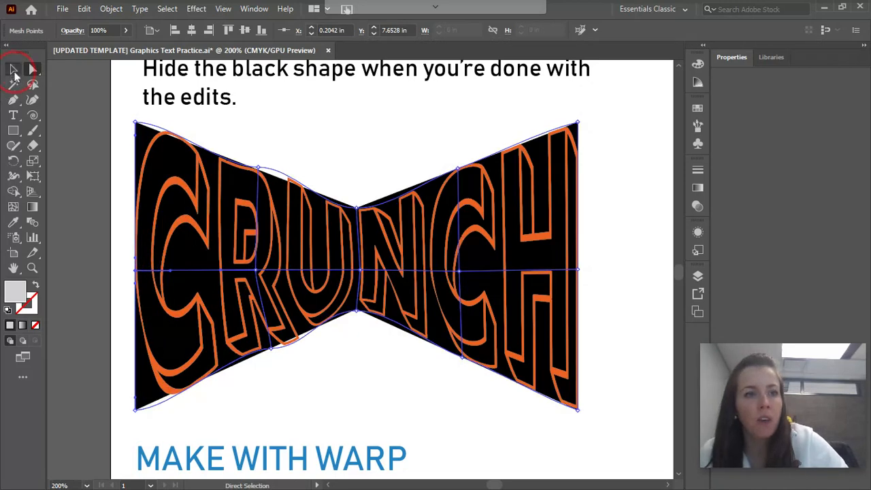
{"action": "left_click", "coordinate": [273, 111]}
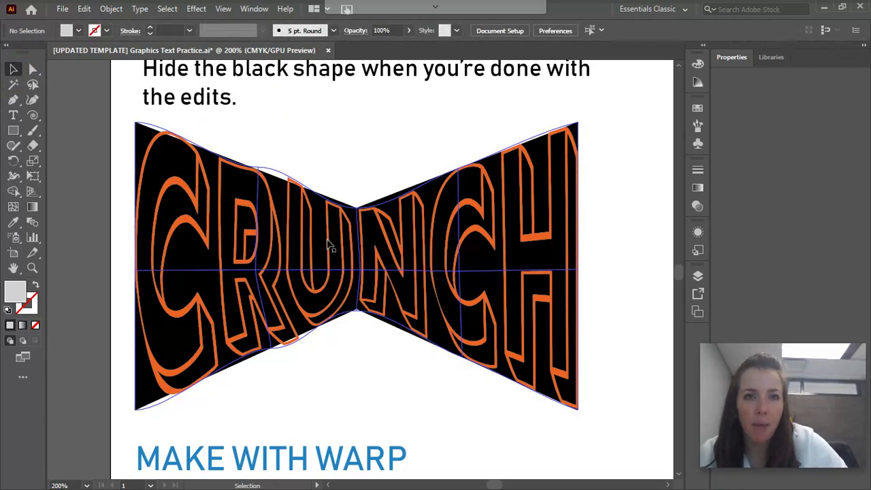
Step: Hide the black bow-tie path in the SKILL #2 layer so only the CRUNCH text remains
{"action": "left_click", "coordinate": [698, 279]}
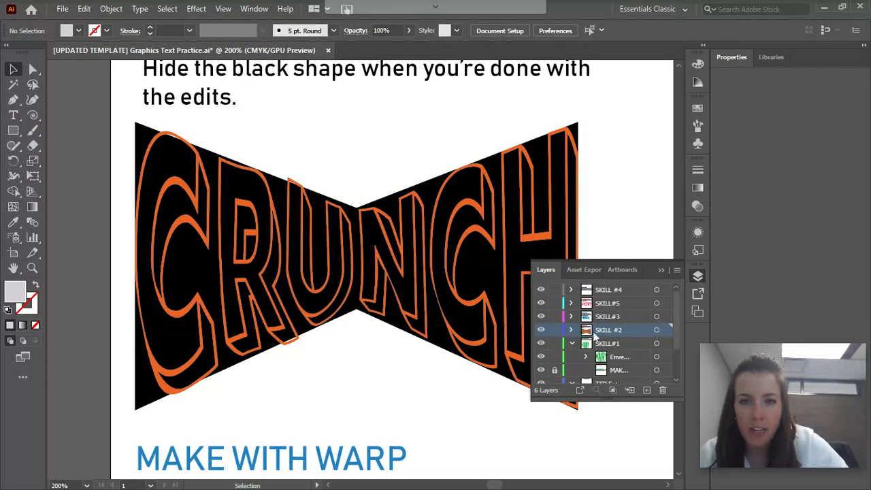
{"action": "left_click", "coordinate": [572, 343]}
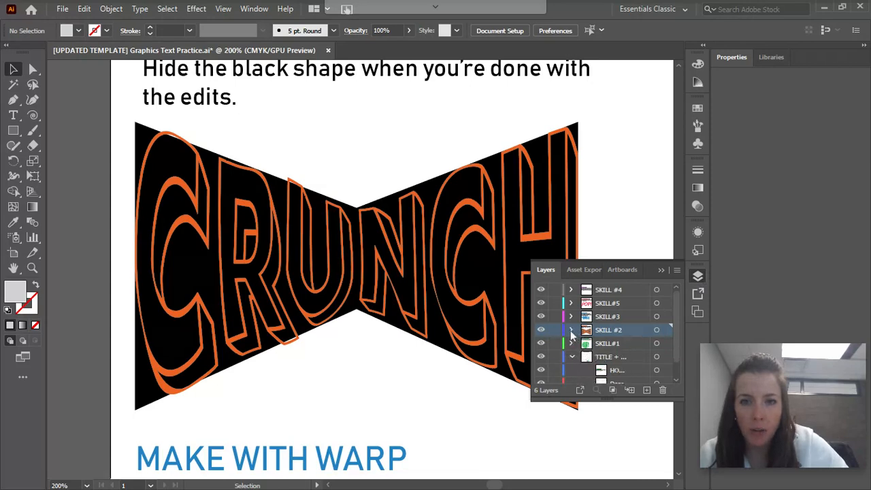
{"action": "left_click", "coordinate": [572, 330]}
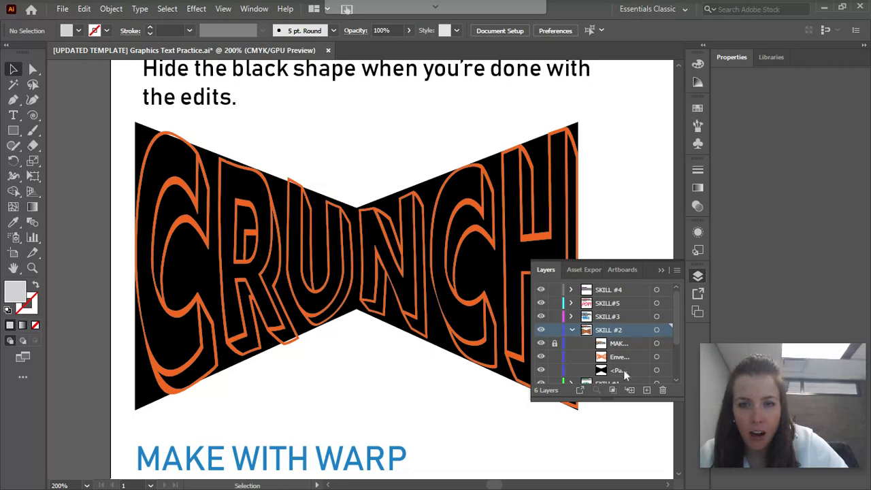
{"action": "left_click", "coordinate": [541, 370]}
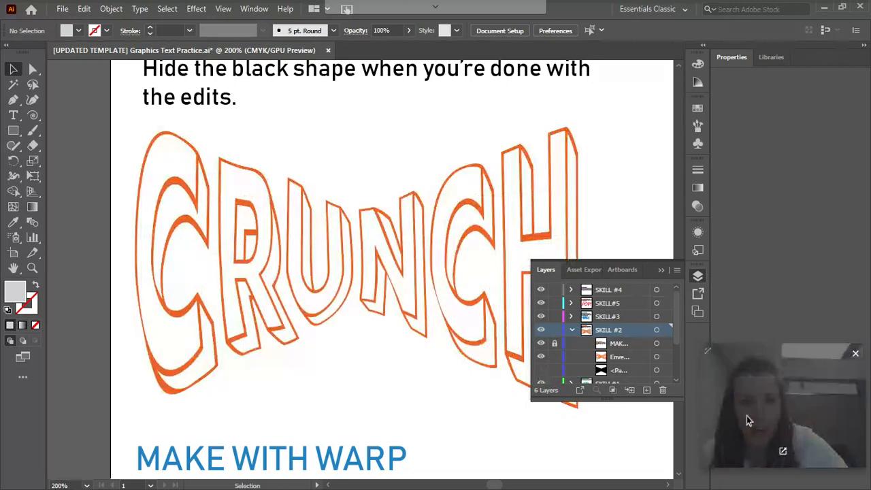
{"action": "left_click", "coordinate": [698, 275]}
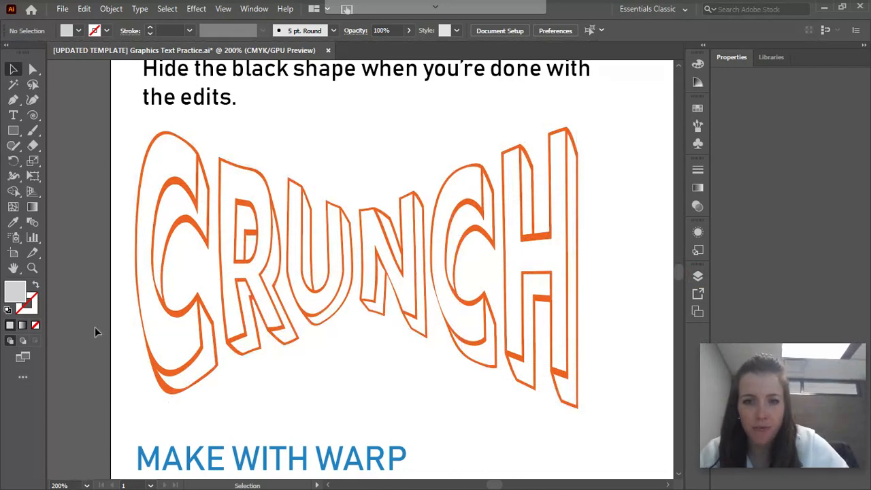
Step: Start an Envelope Distort Make with Warp on the "watery waves" text, using the Wave style with horizontal orientation
{"action": "scroll", "coordinate": [96, 331], "scroll_direction": "down", "scroll_amount": 6}
{"action": "scroll", "coordinate": [184, 404], "scroll_direction": "down", "scroll_amount": 3}
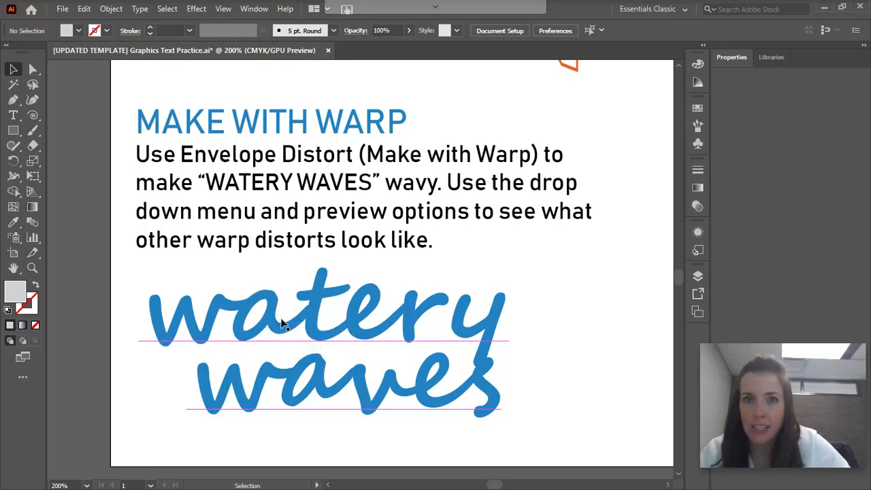
{"action": "left_click", "coordinate": [282, 326]}
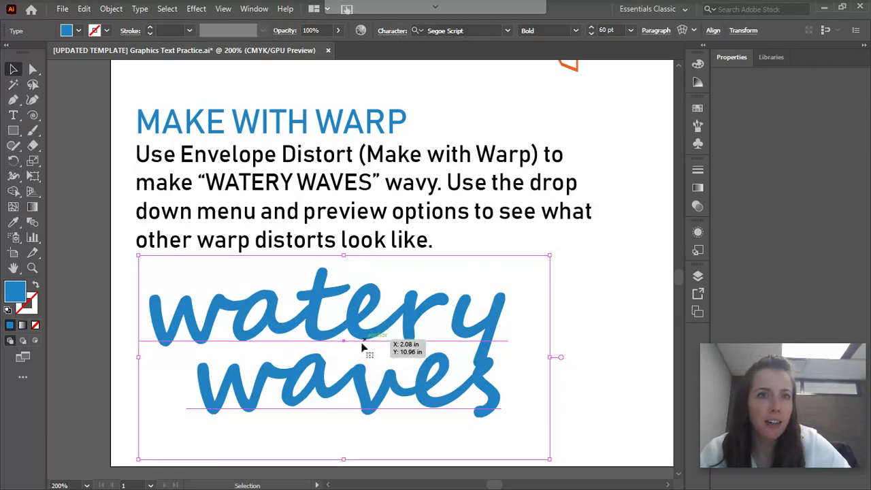
{"action": "left_click", "coordinate": [112, 9]}
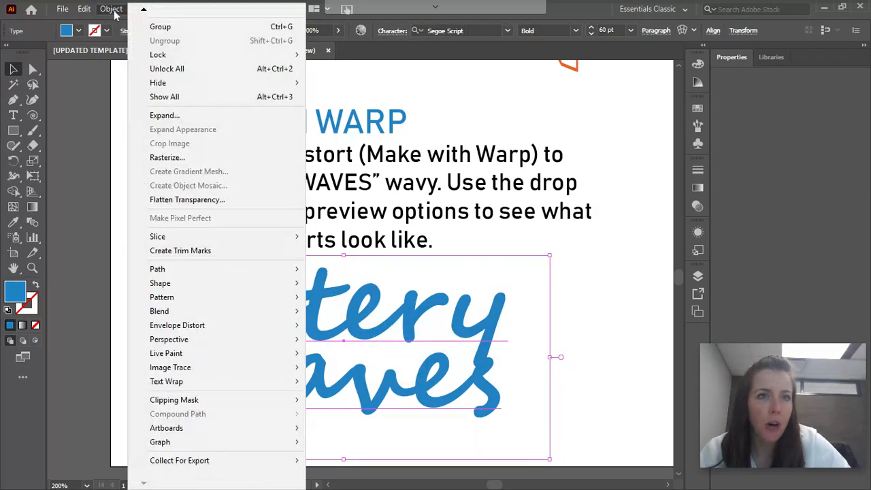
{"action": "mouse_move", "coordinate": [178, 328]}
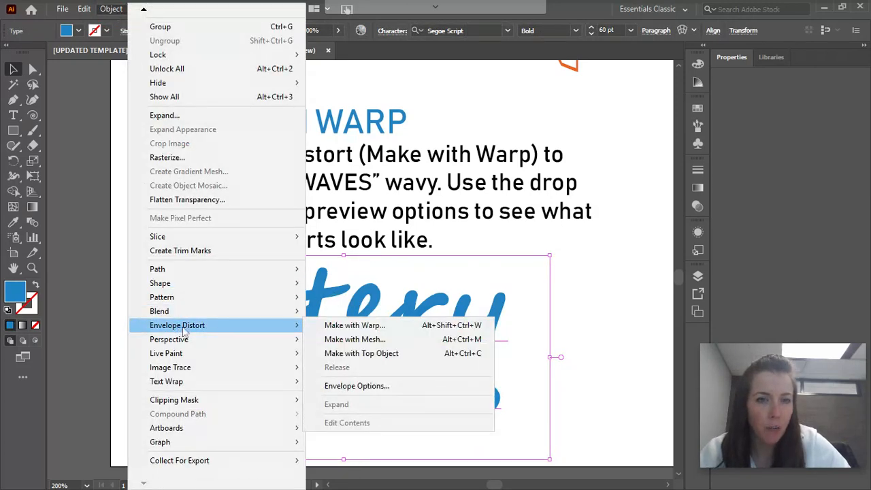
{"action": "left_click", "coordinate": [360, 332]}
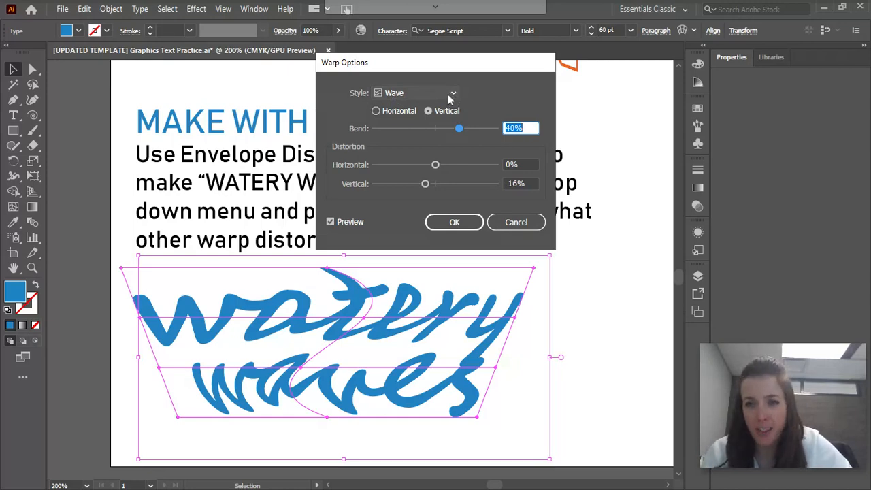
{"action": "left_click", "coordinate": [376, 110]}
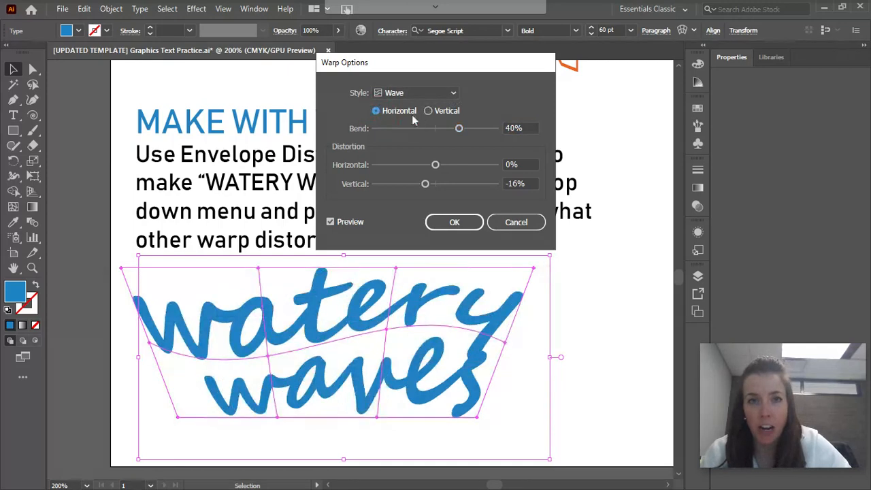
Step: Preview the Arc, Arch, Fish and Squeeze warp styles on the "watery waves" text, and return to the Wave style
{"action": "left_click", "coordinate": [419, 94]}
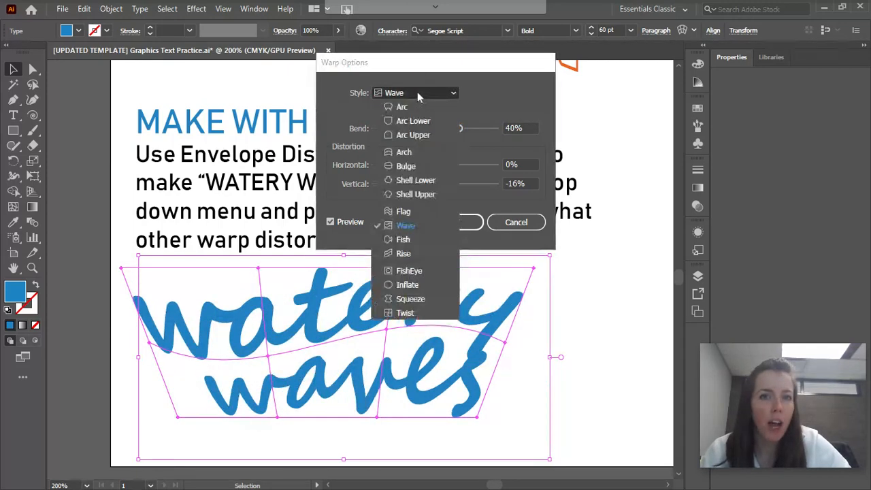
{"action": "left_click", "coordinate": [408, 107]}
{"action": "left_click", "coordinate": [411, 96]}
{"action": "left_click", "coordinate": [407, 151]}
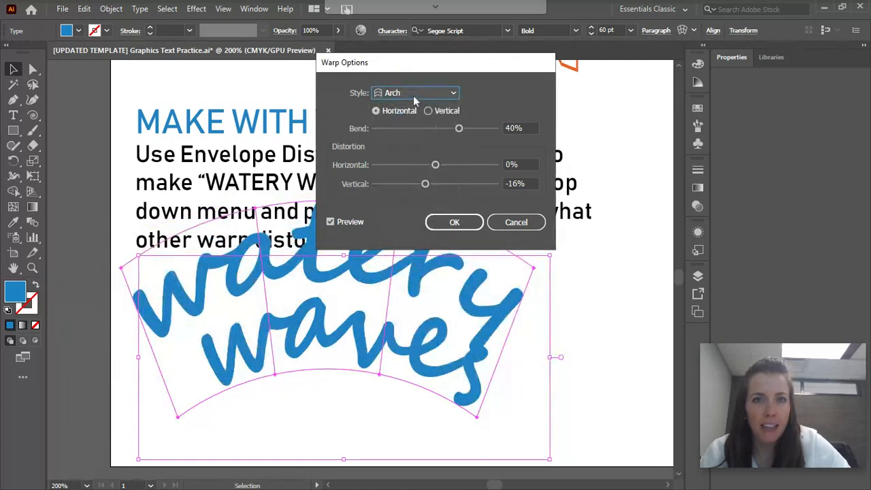
{"action": "left_click", "coordinate": [414, 100]}
{"action": "left_click", "coordinate": [405, 235]}
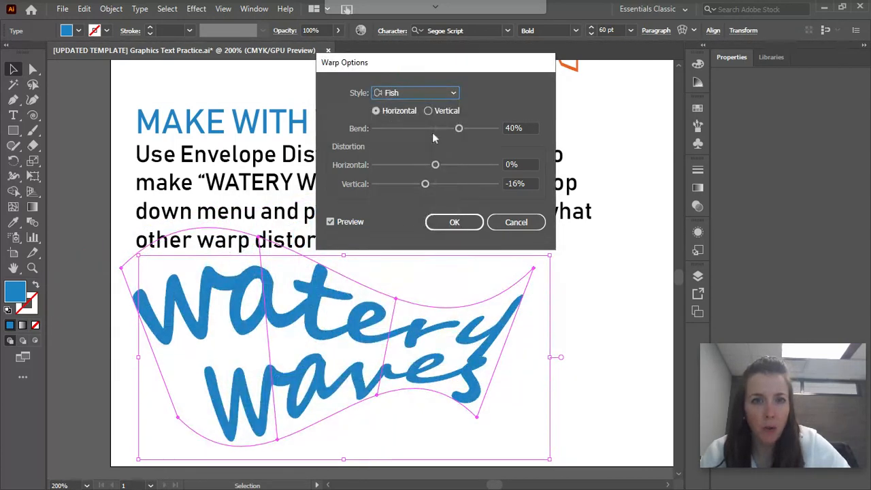
{"action": "left_click", "coordinate": [443, 93]}
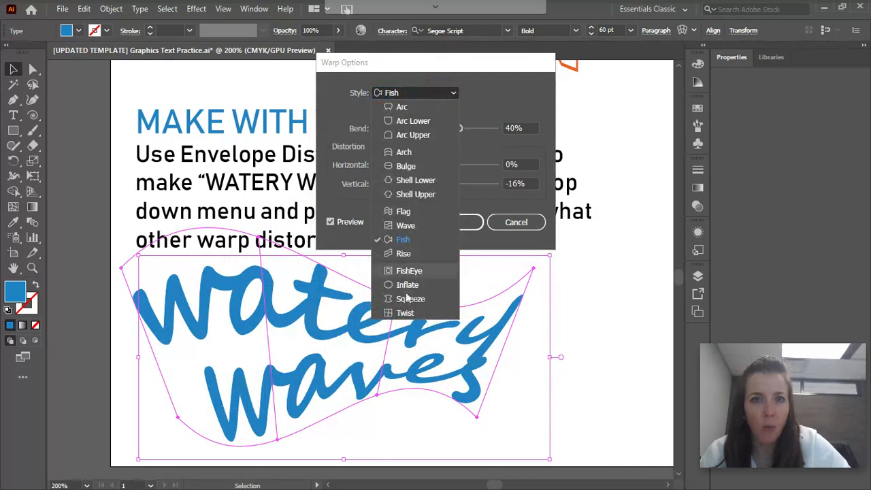
{"action": "left_click", "coordinate": [405, 300]}
{"action": "left_click", "coordinate": [416, 93]}
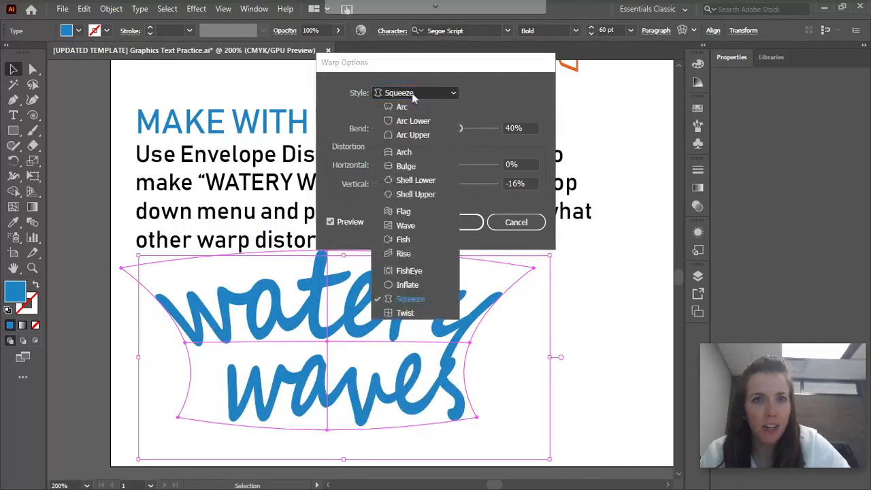
{"action": "left_click", "coordinate": [403, 227]}
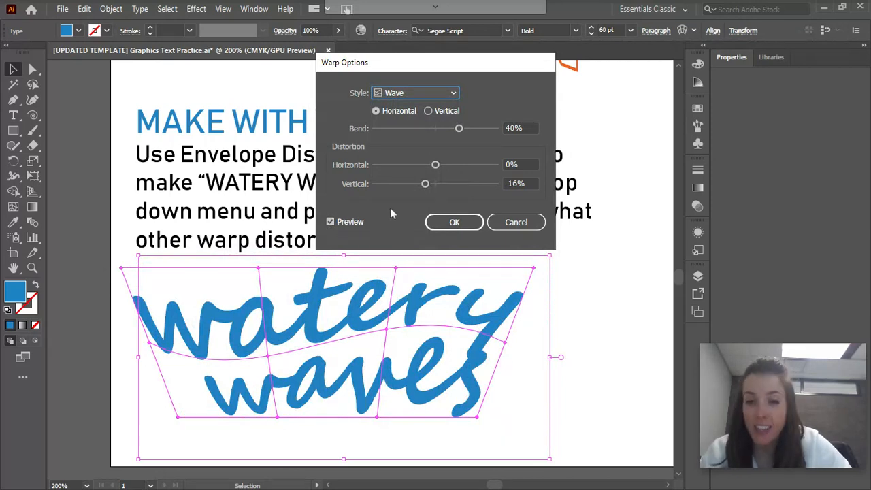
Step: Set the Wave warp to 79% bend, -2% horizontal and -9% vertical distortion, apply it, and deselect the text
{"action": "mouse_move", "coordinate": [425, 183]}
{"action": "left_mouse_down"}
{"action": "mouse_move", "coordinate": [448, 184]}
{"action": "mouse_move", "coordinate": [424, 184]}
{"action": "left_mouse_up"}
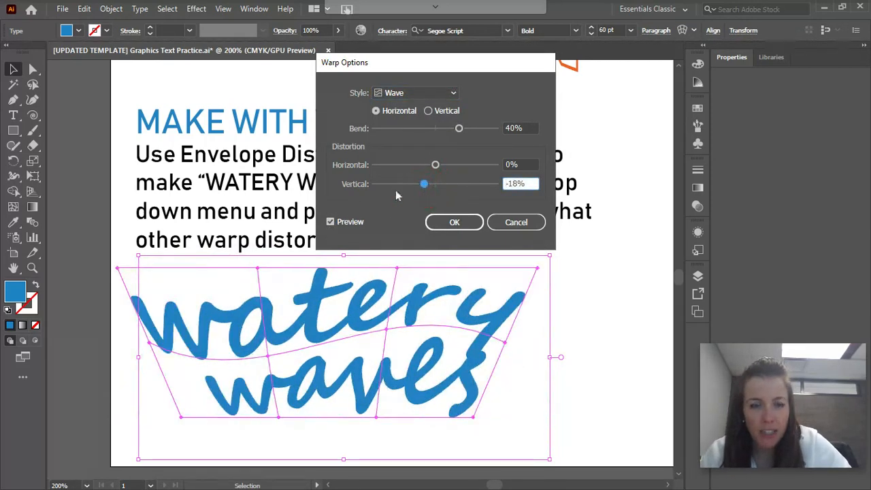
{"action": "left_click", "coordinate": [330, 223]}
{"action": "left_click", "coordinate": [330, 224]}
{"action": "mouse_move", "coordinate": [435, 164]}
{"action": "left_mouse_down"}
{"action": "mouse_move", "coordinate": [467, 163]}
{"action": "mouse_move", "coordinate": [447, 167]}
{"action": "left_mouse_up"}
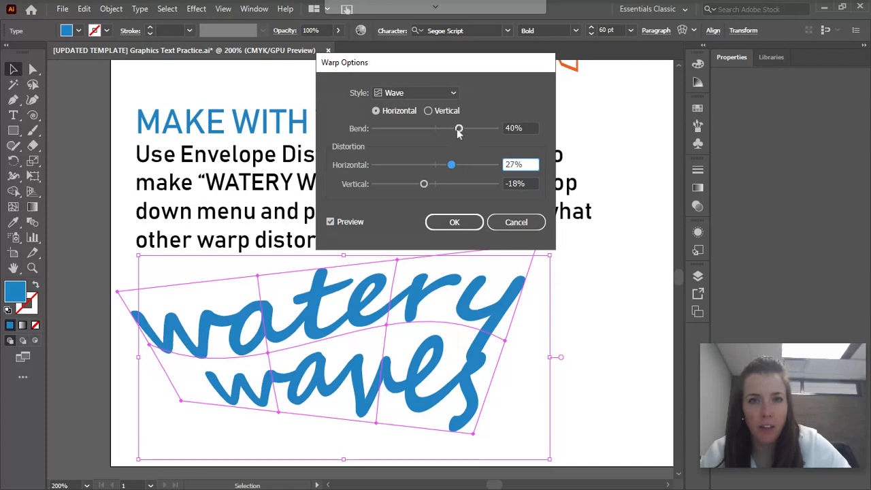
{"action": "left_click_drag", "start_coordinate": [459, 129], "coordinate": [434, 132]}
{"action": "left_click_drag", "start_coordinate": [396, 132], "coordinate": [476, 131]}
{"action": "left_click_drag", "start_coordinate": [424, 184], "coordinate": [437, 170]}
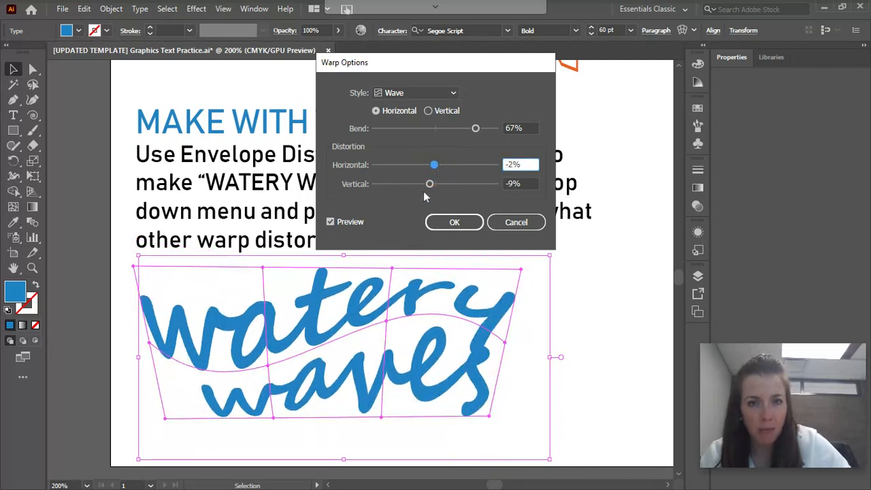
{"action": "left_click_drag", "start_coordinate": [476, 132], "coordinate": [484, 131]}
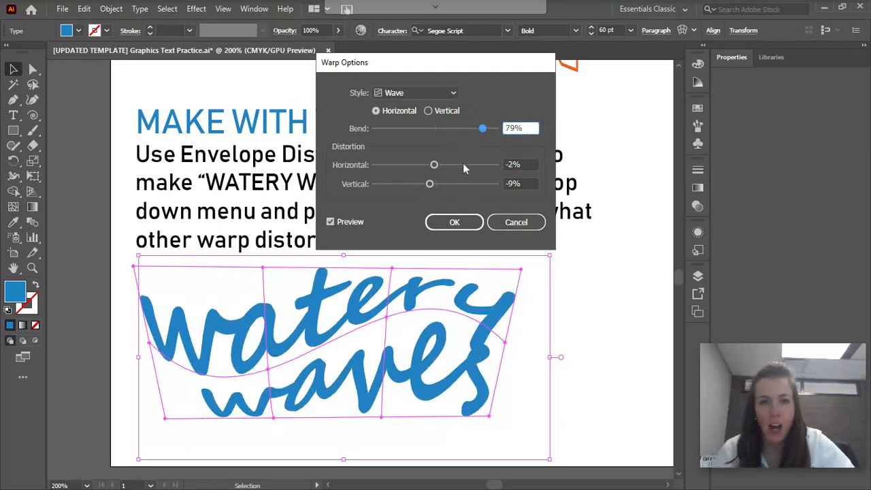
{"action": "left_click", "coordinate": [467, 224]}
{"action": "left_click", "coordinate": [575, 294]}
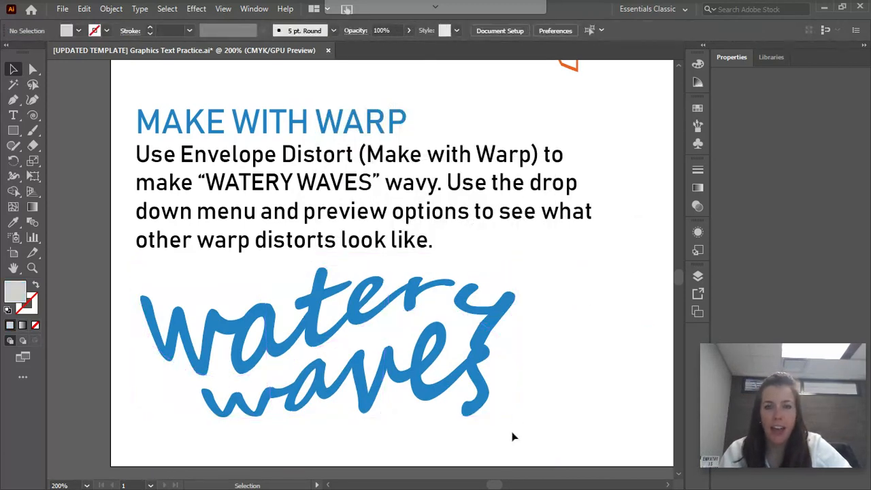
Step: Review the Type on a Path exercise instructions and check that the Essentials Classic workspace is active
{"action": "mouse_move", "coordinate": [498, 485]}
{"action": "left_mouse_down"}
{"action": "mouse_move", "coordinate": [507, 485]}
{"action": "mouse_move", "coordinate": [498, 485]}
{"action": "left_mouse_up"}
{"action": "scroll", "coordinate": [560, 379], "scroll_direction": "up", "scroll_amount": 8}
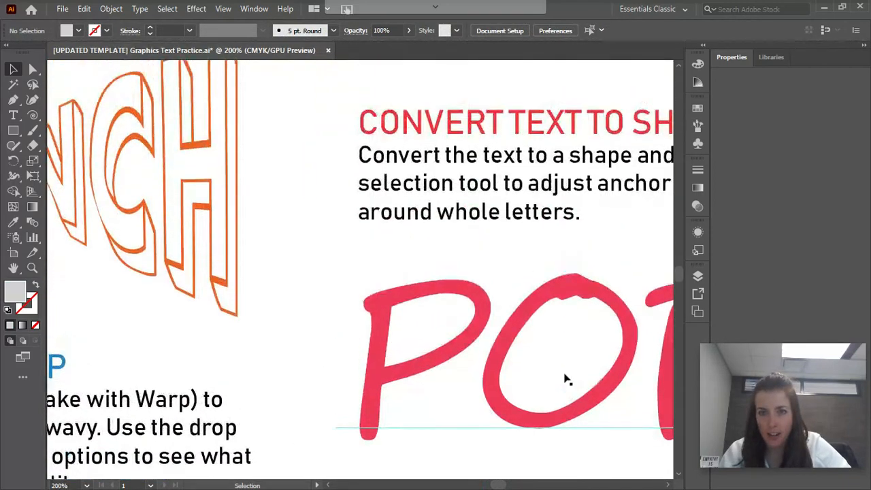
{"action": "scroll", "coordinate": [564, 381], "scroll_direction": "up", "scroll_amount": 8}
{"action": "key", "text": "ctrl+minus"}
{"action": "key", "text": "ctrl+minus"}
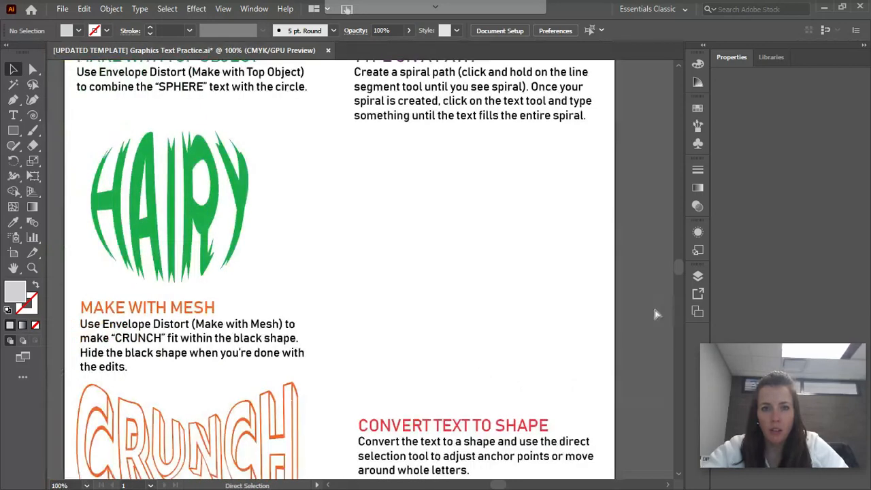
{"action": "scroll", "coordinate": [558, 337], "scroll_direction": "up", "scroll_amount": 2}
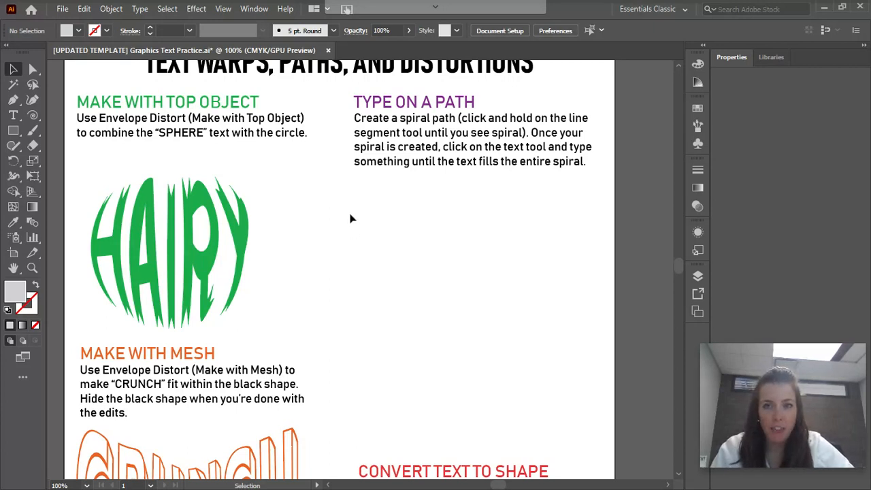
{"action": "left_click", "coordinate": [684, 10]}
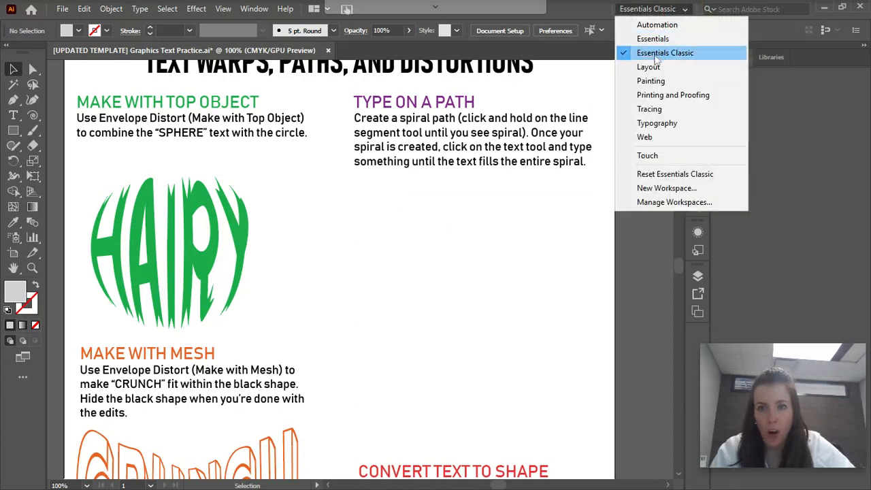
{"action": "left_click", "coordinate": [624, 291]}
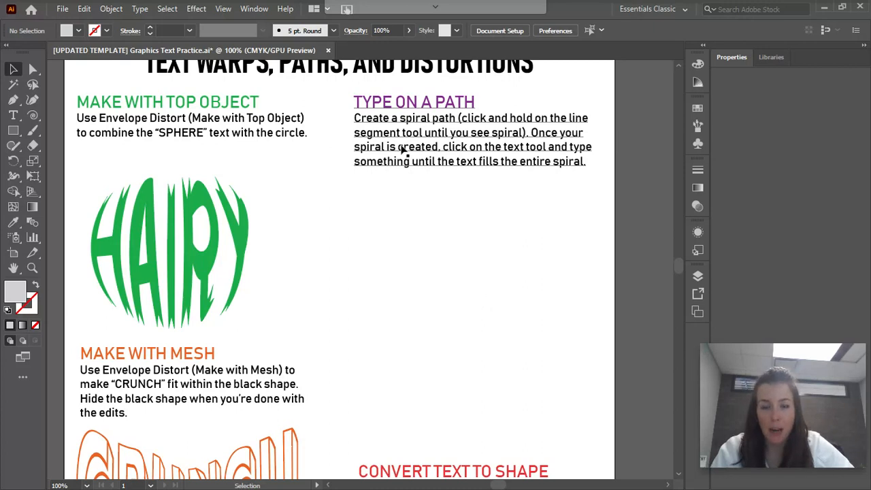
Step: Draw a large spiral path with the Spiral tool near the Type on a Path instructions
{"action": "left_click", "coordinate": [32, 121]}
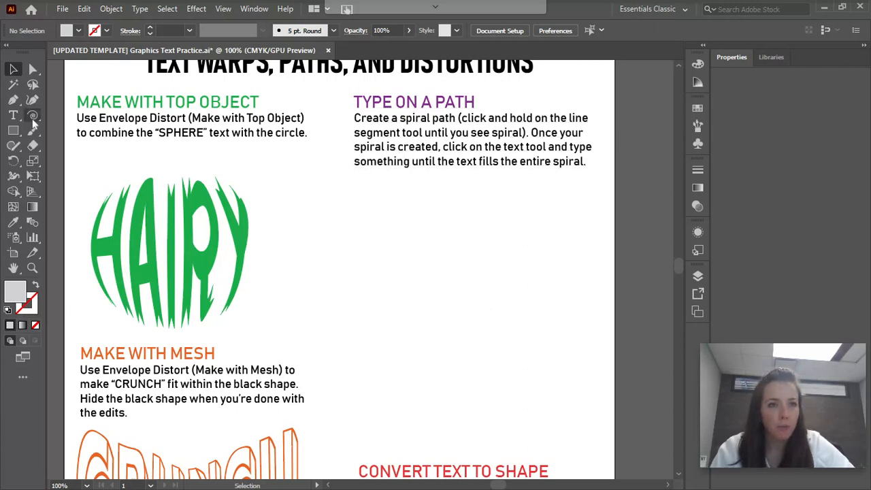
{"action": "left_click_drag", "start_coordinate": [33, 121], "coordinate": [75, 116]}
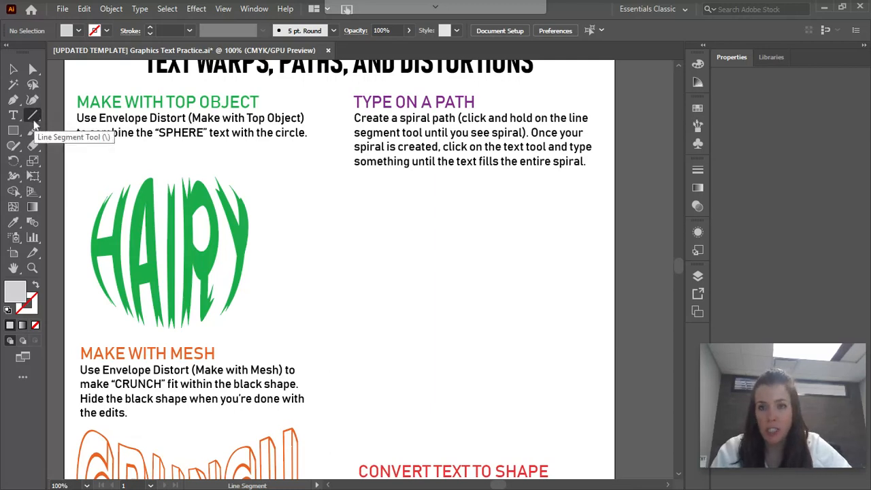
{"action": "left_click", "coordinate": [34, 119]}
{"action": "left_click_drag", "start_coordinate": [34, 119], "coordinate": [79, 147]}
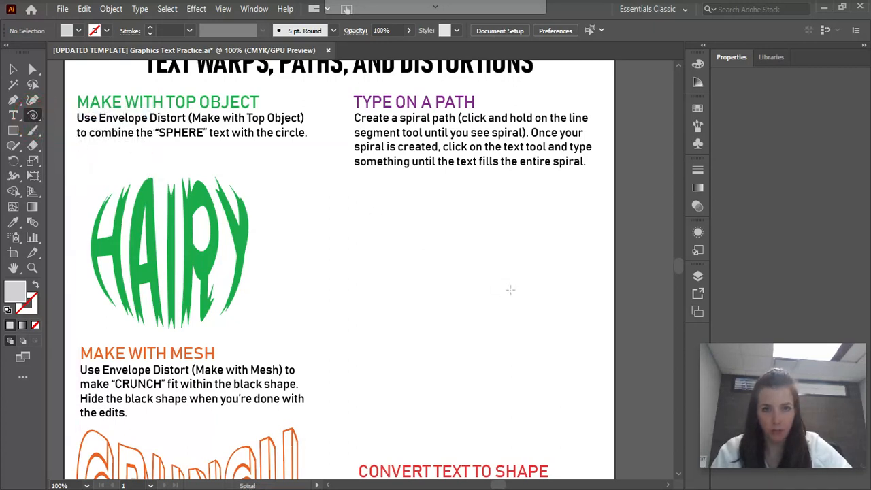
{"action": "left_click_drag", "start_coordinate": [379, 243], "coordinate": [289, 171]}
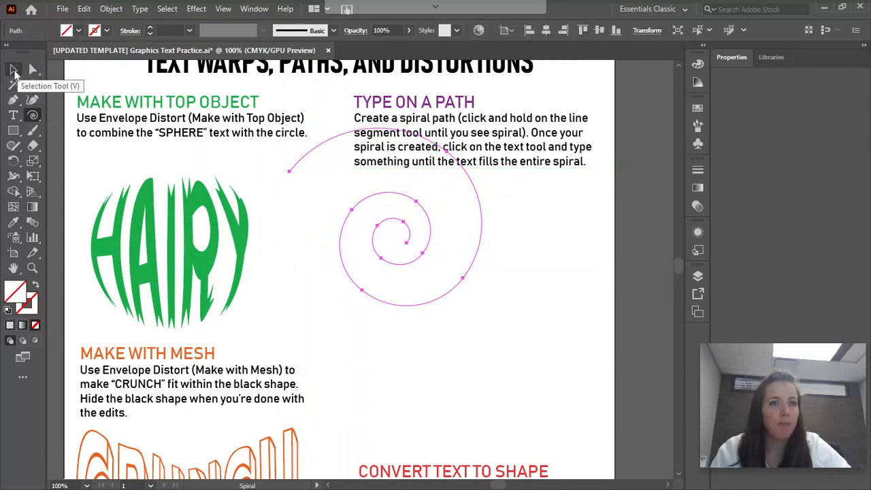
Step: Undo the accidental move of the instruction text, and move the spiral into the blank space below the Type on a Path instructions
{"action": "left_click", "coordinate": [13, 69]}
{"action": "left_click_drag", "start_coordinate": [358, 190], "coordinate": [414, 266]}
{"action": "key", "text": "ctrl+z"}
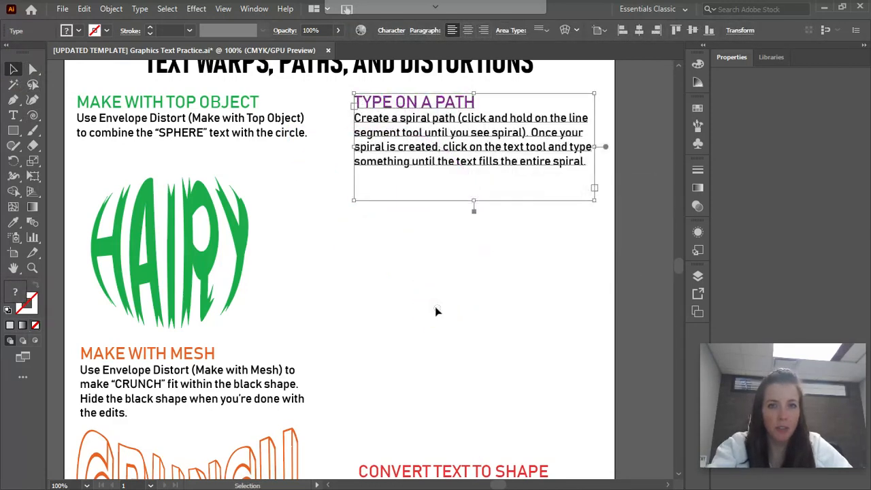
{"action": "left_click", "coordinate": [430, 298]}
{"action": "left_click", "coordinate": [431, 304]}
{"action": "left_click_drag", "start_coordinate": [431, 293], "coordinate": [501, 361]}
{"action": "left_click_drag", "start_coordinate": [440, 300], "coordinate": [507, 376]}
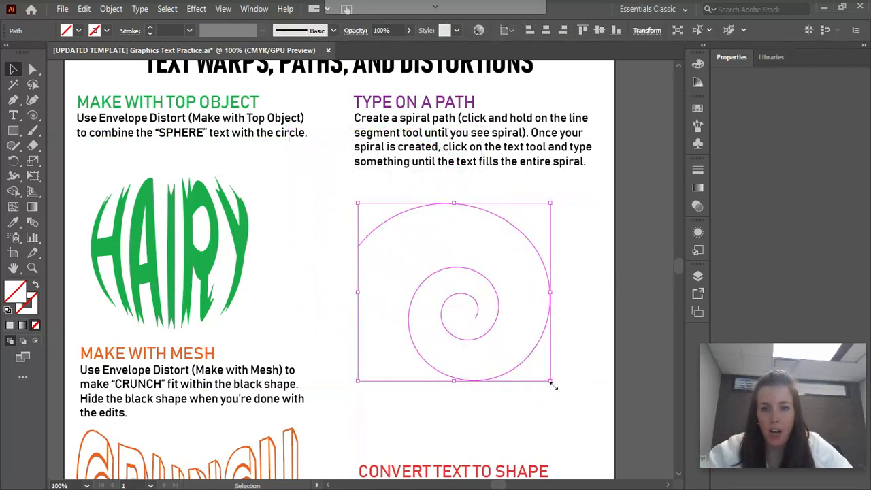
Step: Try enlarging the spiral from its lower-right corner, and scale it back down to fit below the instructions
{"action": "left_click_drag", "start_coordinate": [552, 382], "coordinate": [461, 281]}
{"action": "scroll", "coordinate": [461, 291], "scroll_direction": "up", "scroll_amount": 3}
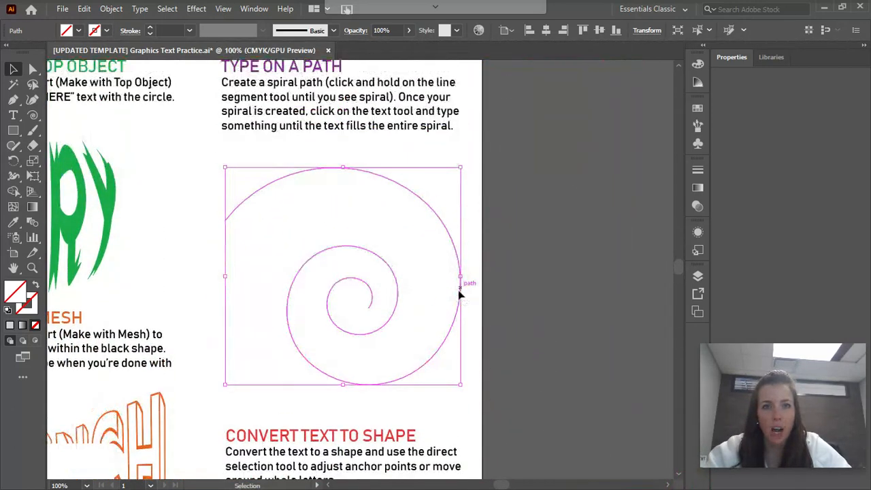
{"action": "left_click_drag", "start_coordinate": [461, 415], "coordinate": [420, 381]}
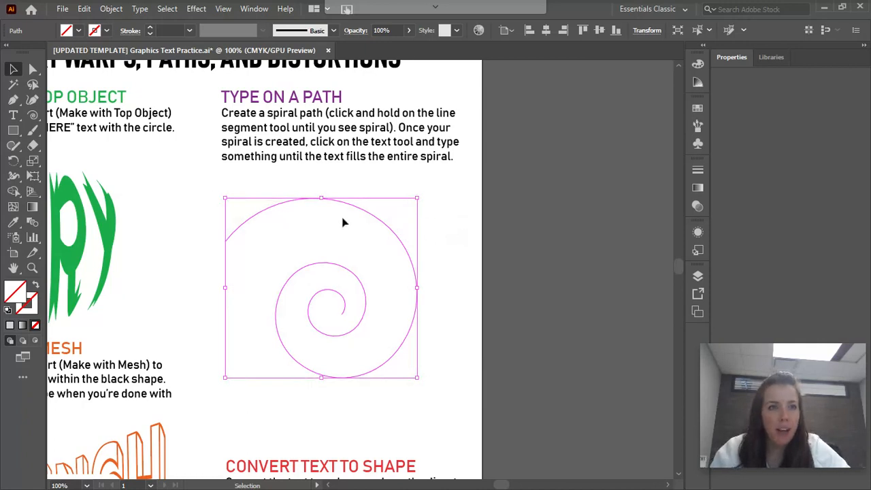
Step: Convert the spiral into a type path filled with placeholder text, starting at its outer end
{"action": "left_click", "coordinate": [13, 115]}
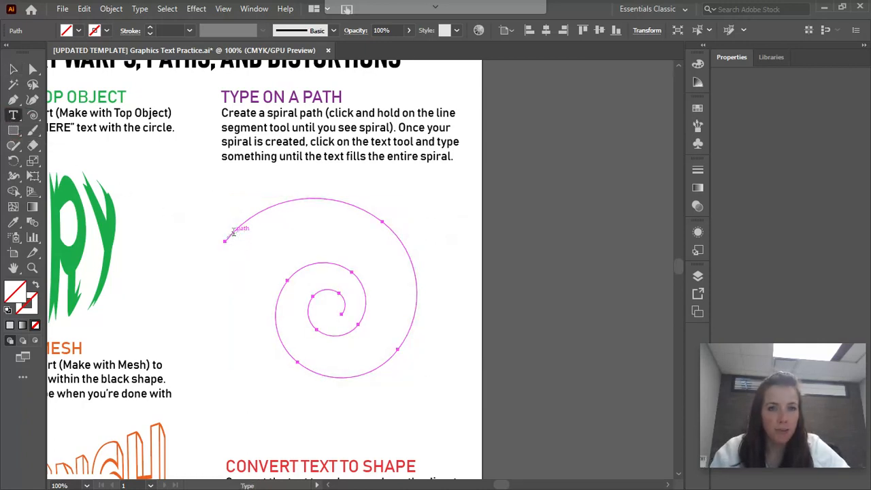
{"action": "key", "text": "ctrl+plus"}
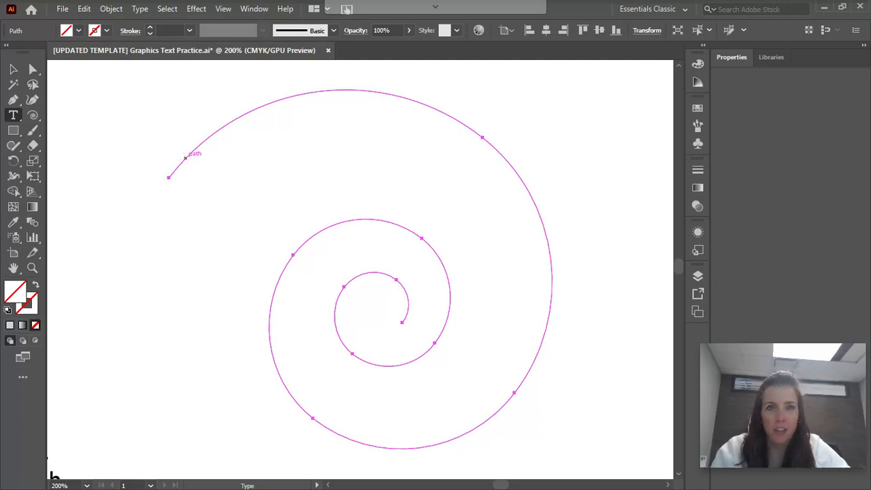
{"action": "left_click", "coordinate": [178, 168]}
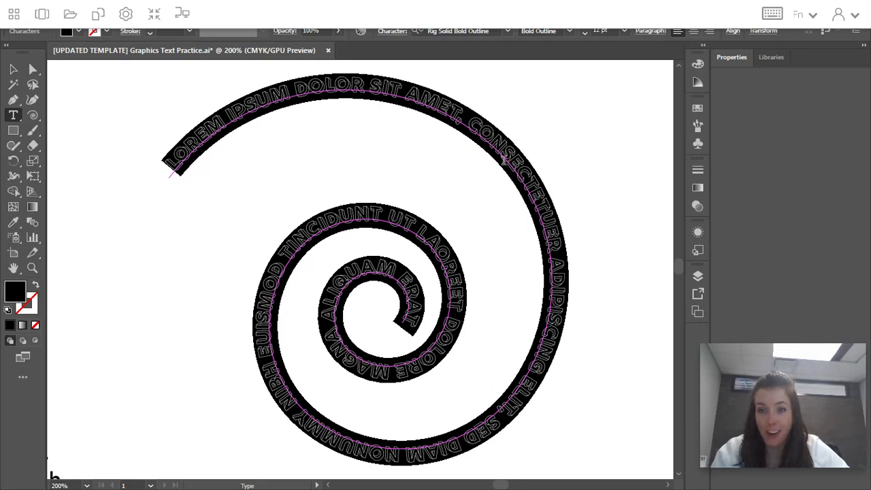
Step: Set the spiral's placeholder text in Courier New at 12 pt
{"action": "left_click", "coordinate": [507, 31]}
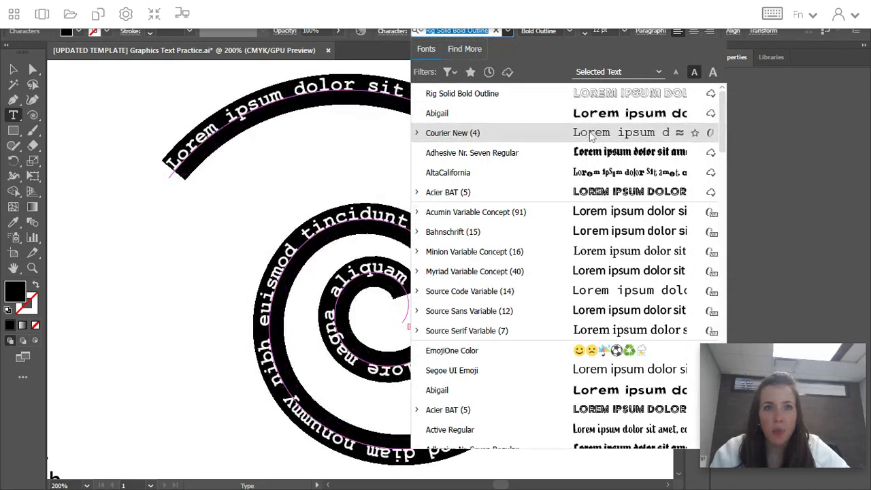
{"action": "left_click", "coordinate": [591, 136]}
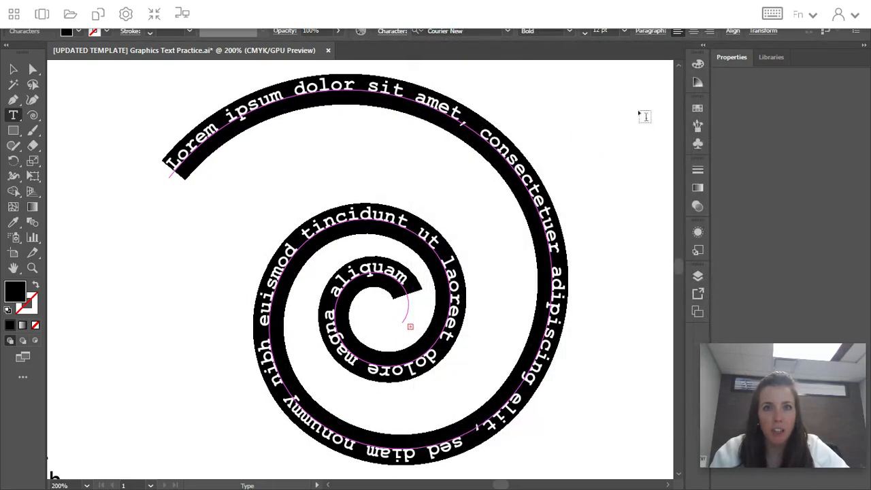
{"action": "left_click", "coordinate": [624, 31]}
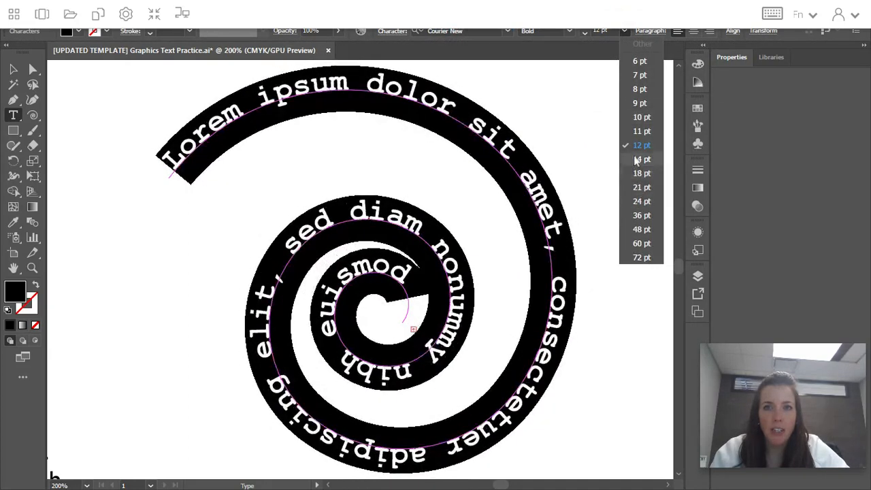
{"action": "left_click", "coordinate": [642, 146]}
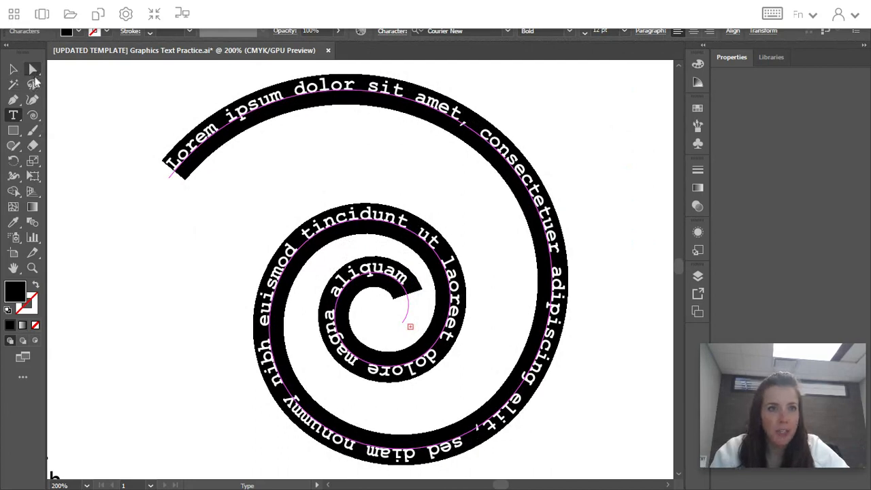
{"action": "left_click", "coordinate": [13, 69]}
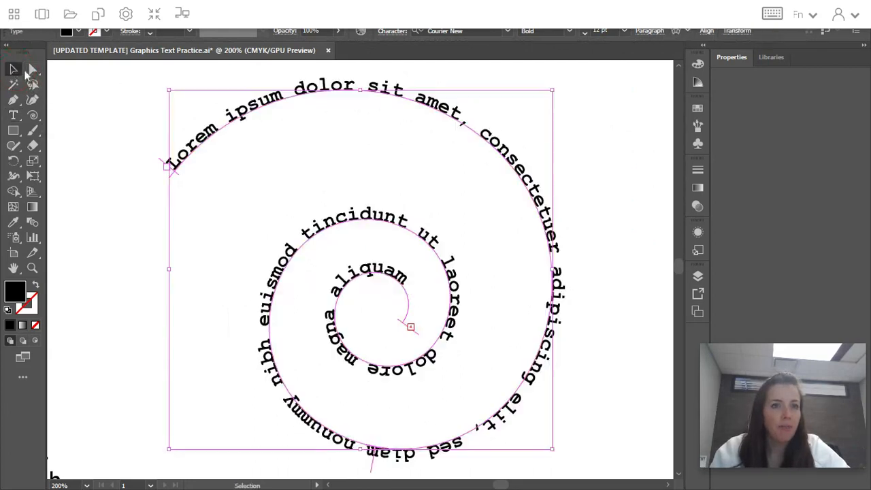
{"action": "left_click", "coordinate": [32, 69]}
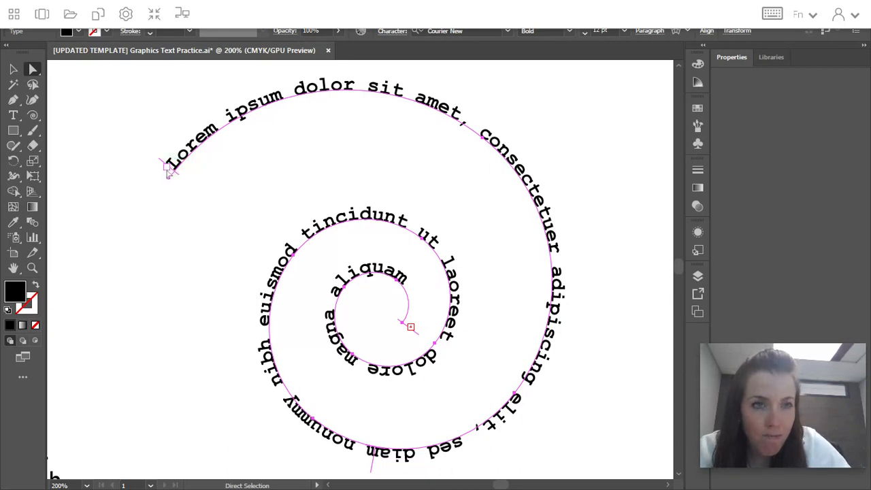
{"action": "key", "text": "t"}
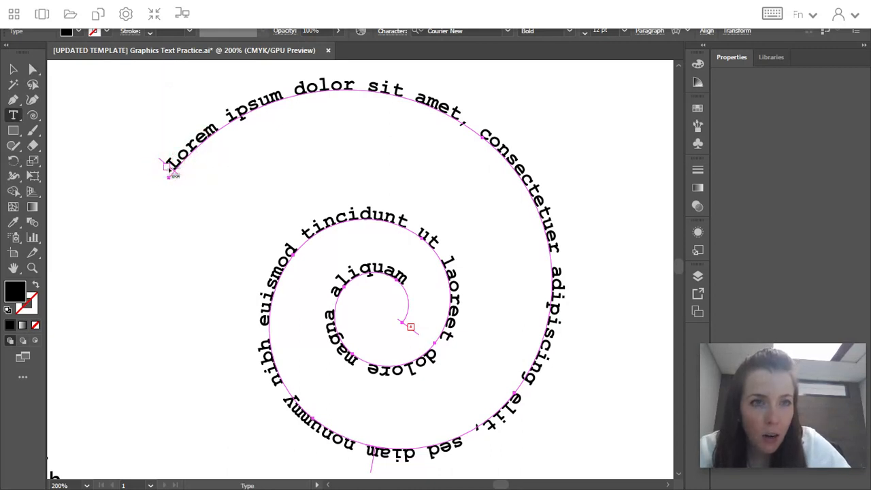
{"action": "left_click", "coordinate": [169, 167]}
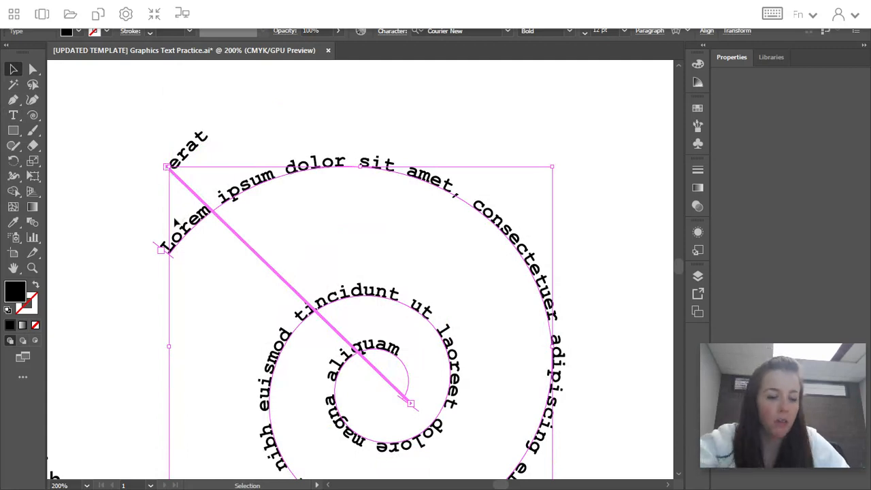
{"action": "key", "text": "ctrl+z"}
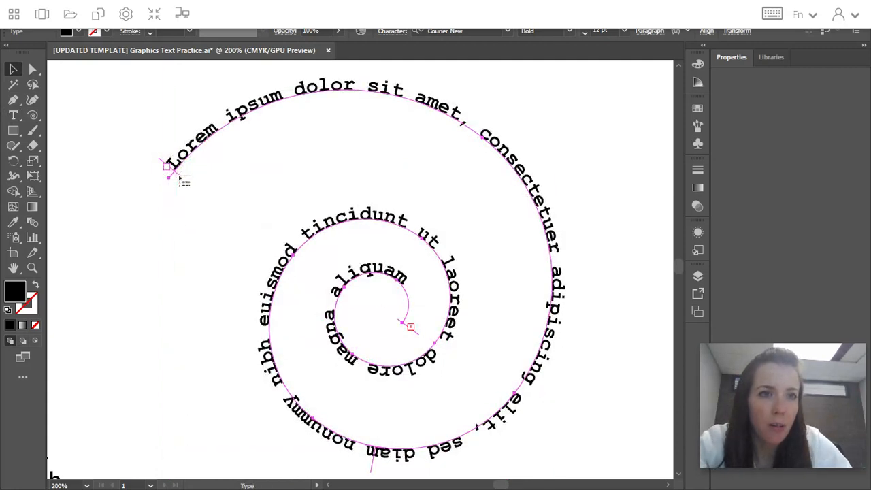
Step: Move the start of the spiral text along the path to the top of the outer curve
{"action": "key", "text": "a"}
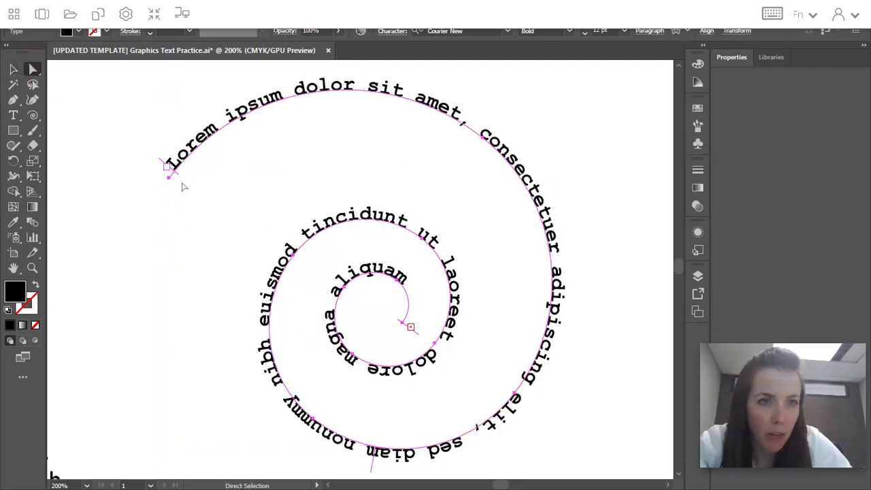
{"action": "left_click_drag", "start_coordinate": [178, 178], "coordinate": [334, 113]}
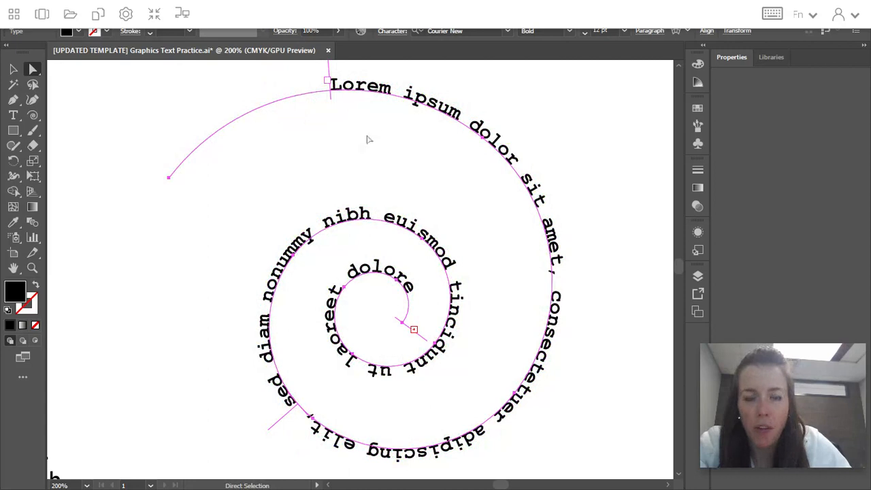
Step: Try threading the overflow text from the spiral's inner end into a second spiral, and undo it
{"action": "left_click", "coordinate": [413, 330]}
{"action": "key", "text": "t"}
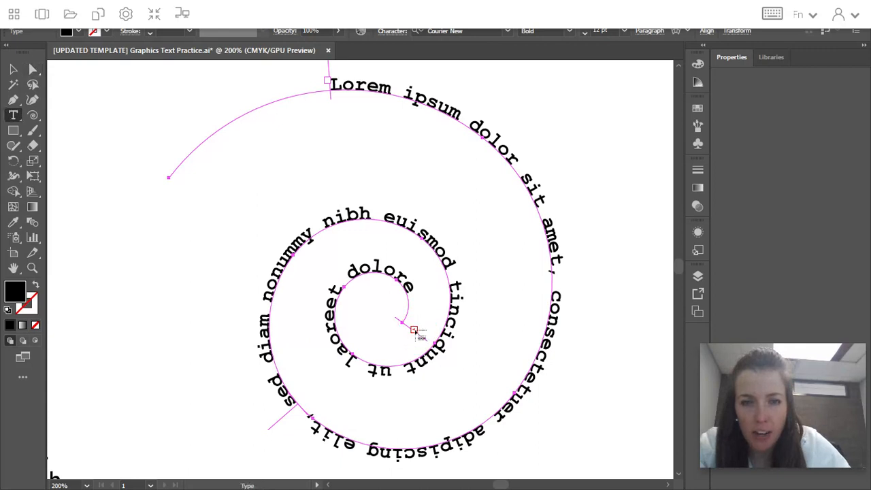
{"action": "left_click", "coordinate": [415, 333]}
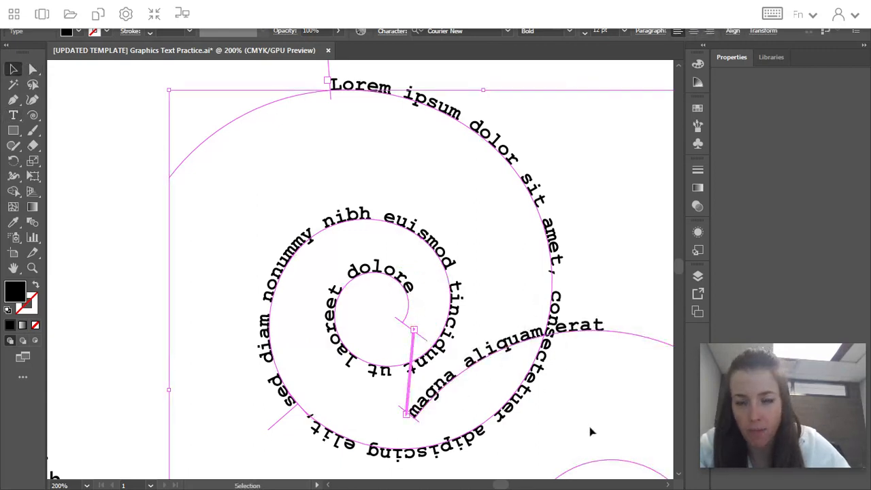
{"action": "key", "text": "t"}
{"action": "key", "text": "ctrl+z"}
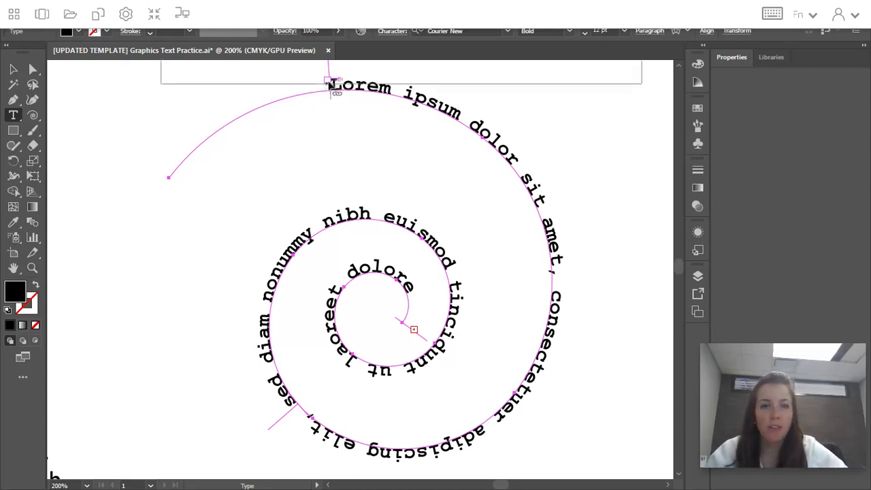
Step: Try shifting the start of the text back toward the spiral's outer end, and undo the attempt
{"action": "left_click_drag", "start_coordinate": [328, 80], "coordinate": [210, 137]}
{"action": "key", "text": "ctrl+z"}
{"action": "left_click", "coordinate": [34, 70]}
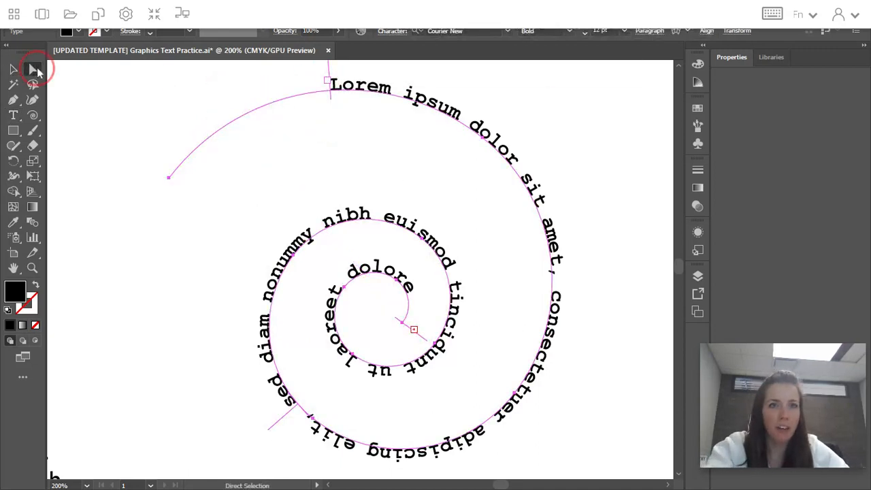
{"action": "double_click", "coordinate": [318, 85]}
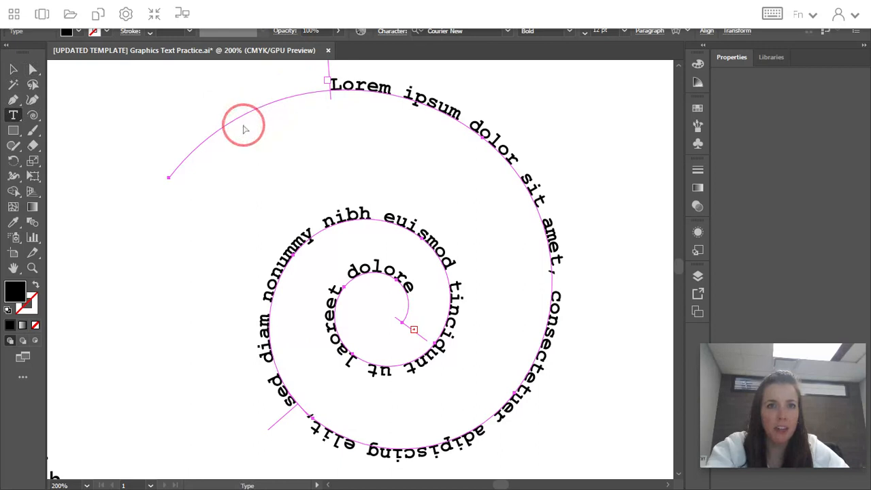
{"action": "key", "text": "Escape"}
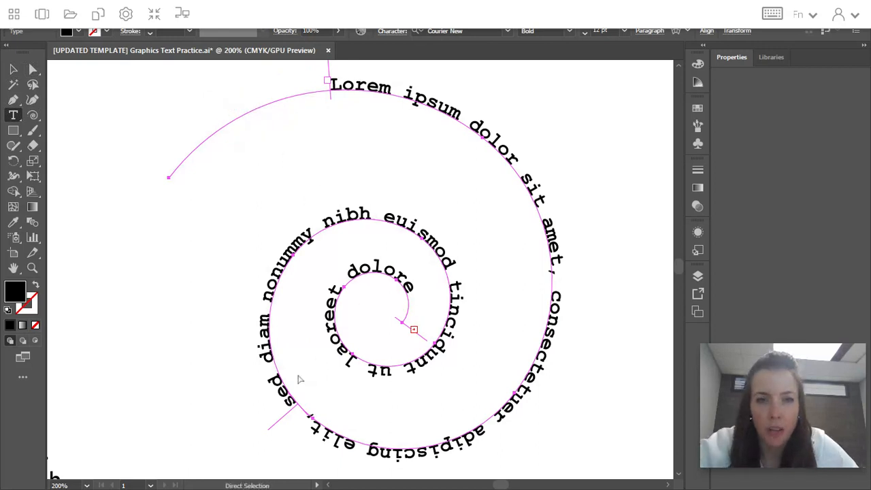
{"action": "key", "text": "ctrl+minus"}
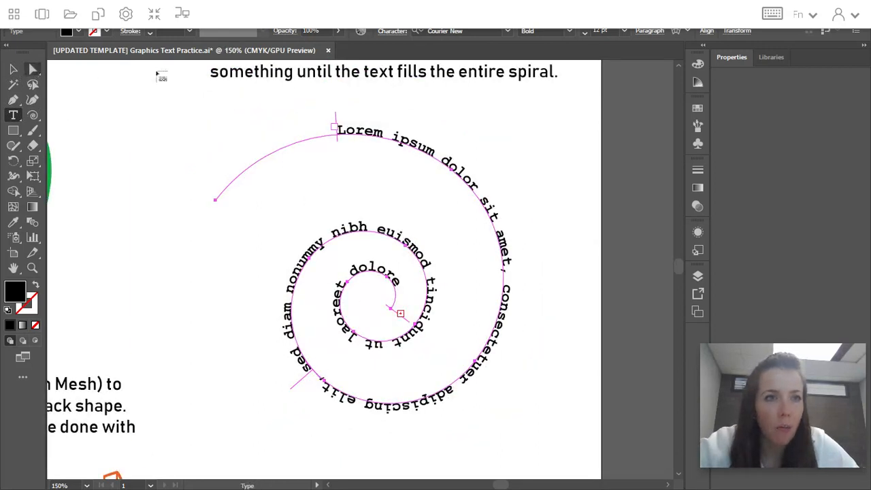
{"action": "left_click", "coordinate": [360, 134]}
{"action": "triple_click", "coordinate": [360, 135]}
{"action": "key", "text": "ctrl+z"}
{"action": "left_click", "coordinate": [32, 70]}
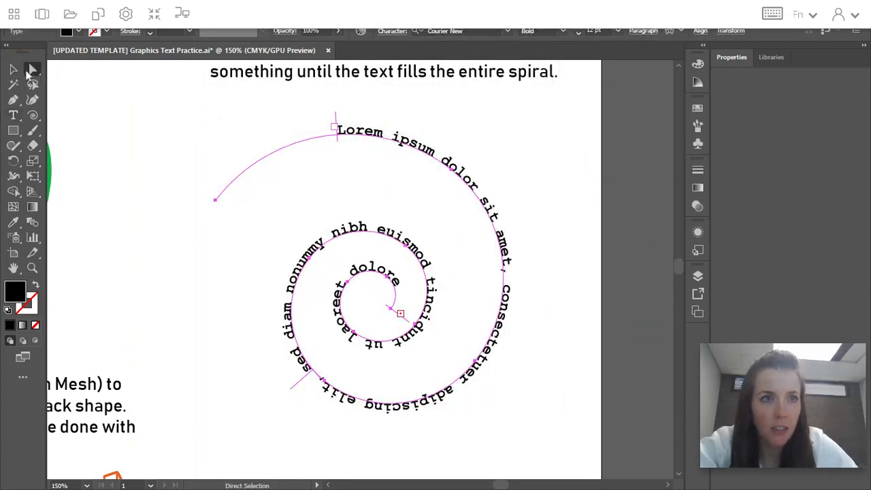
Step: Recolor all of the spiral text purple with CMYK values 60%, 86%, 0% and 0%
{"action": "key", "text": "v"}
{"action": "key", "text": "t"}
{"action": "left_click", "coordinate": [398, 140]}
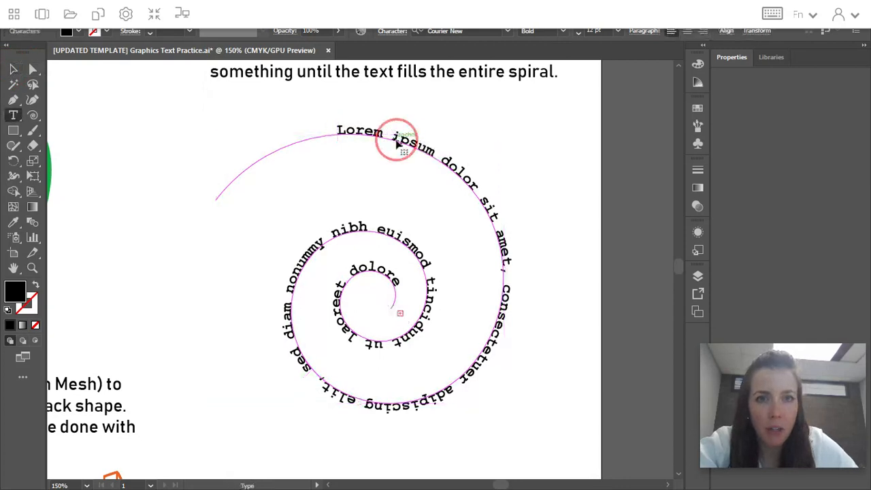
{"action": "key", "text": "ctrl+a"}
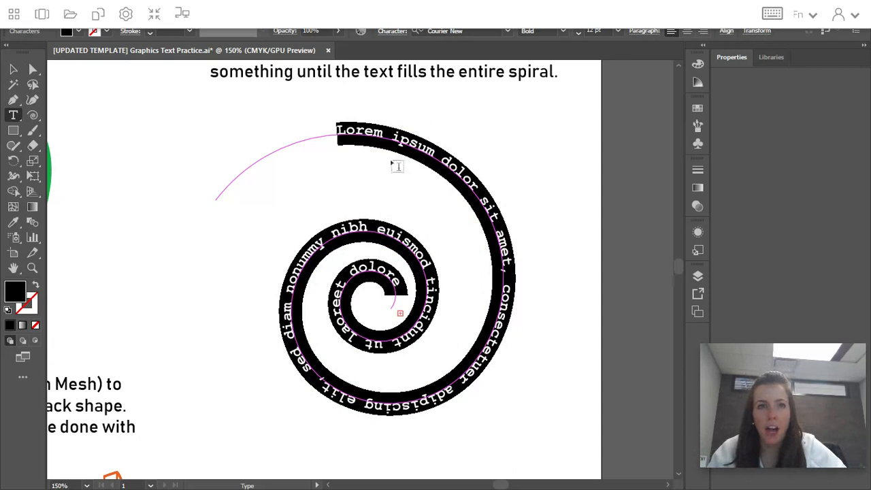
{"action": "double_click", "coordinate": [15, 294]}
{"action": "left_click", "coordinate": [391, 202]}
{"action": "left_click", "coordinate": [422, 200]}
{"action": "left_click", "coordinate": [439, 201]}
{"action": "mouse_move", "coordinate": [429, 202]}
{"action": "left_mouse_down"}
{"action": "mouse_move", "coordinate": [433, 214]}
{"action": "mouse_move", "coordinate": [437, 192]}
{"action": "mouse_move", "coordinate": [452, 198]}
{"action": "mouse_move", "coordinate": [443, 191]}
{"action": "left_mouse_up"}
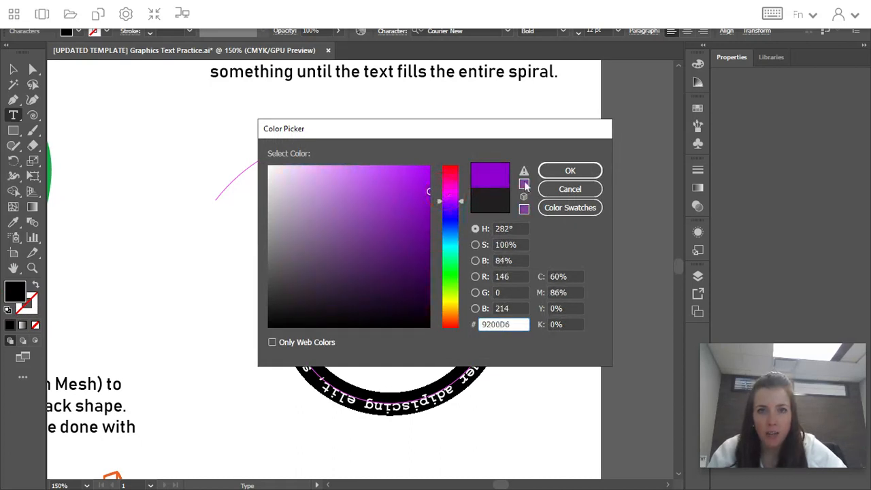
{"action": "left_click", "coordinate": [574, 173]}
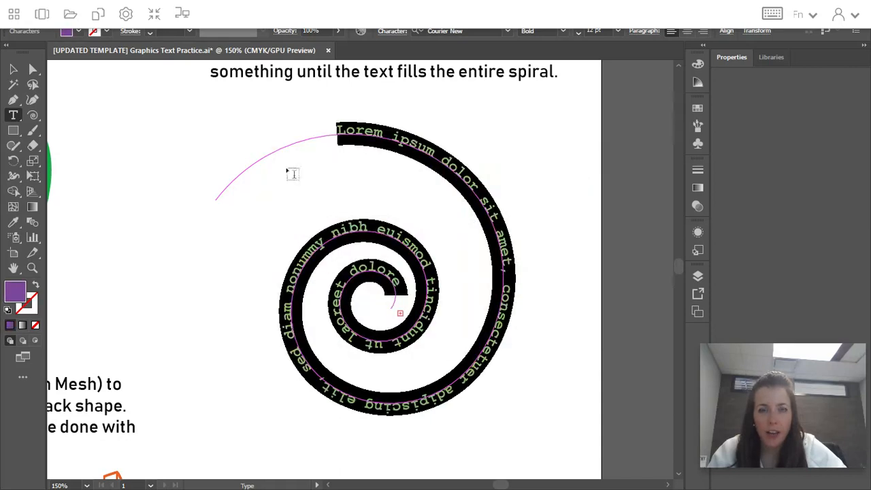
{"action": "left_click", "coordinate": [12, 71]}
Step: Change the font of the entire POP! text to Acier BAT Text Noir, chosen from the fonts similar to Impact
{"action": "scroll", "coordinate": [455, 293], "scroll_direction": "down", "scroll_amount": 5}
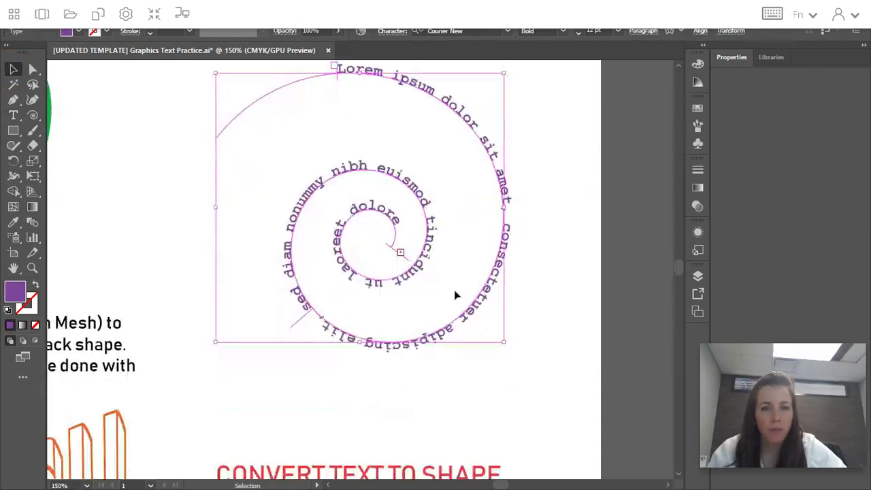
{"action": "scroll", "coordinate": [452, 305], "scroll_direction": "down", "scroll_amount": 4}
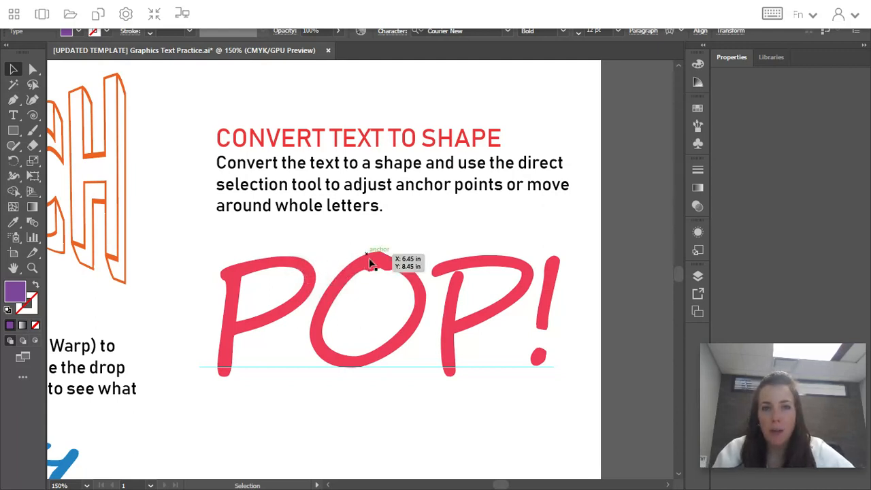
{"action": "left_click_drag", "start_coordinate": [368, 262], "coordinate": [369, 266]}
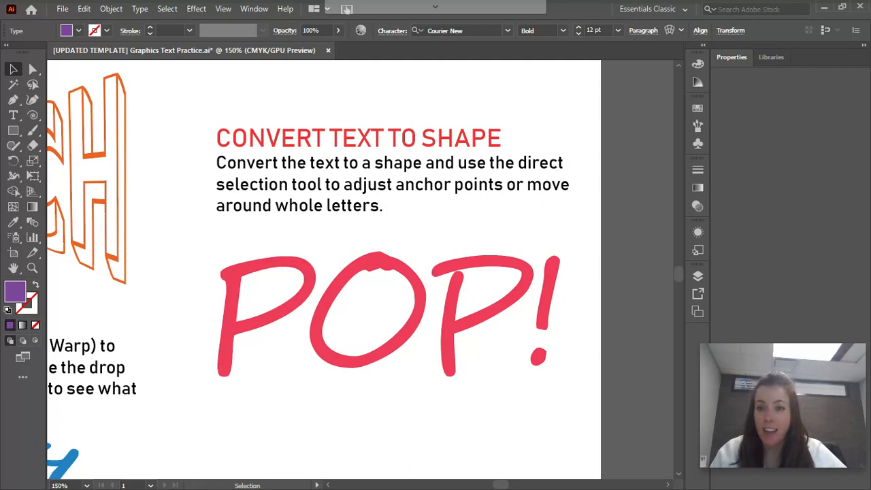
{"action": "left_click", "coordinate": [13, 115]}
{"action": "left_click", "coordinate": [326, 302]}
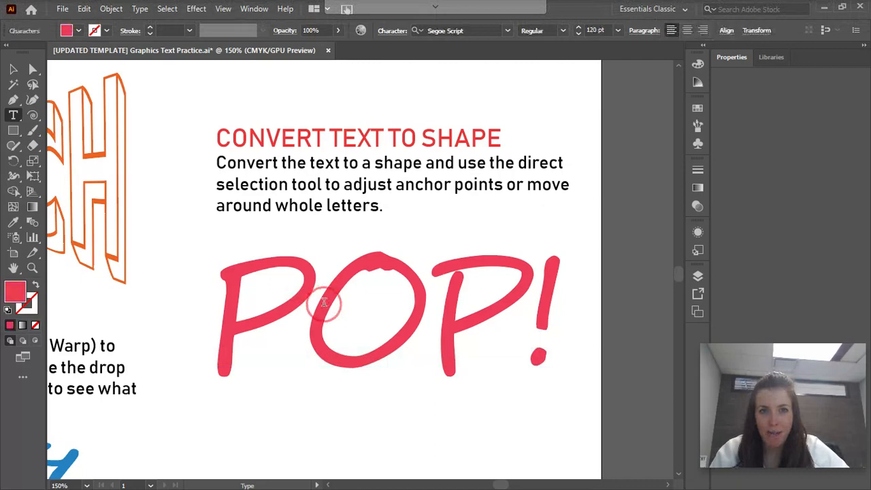
{"action": "double_click", "coordinate": [323, 304]}
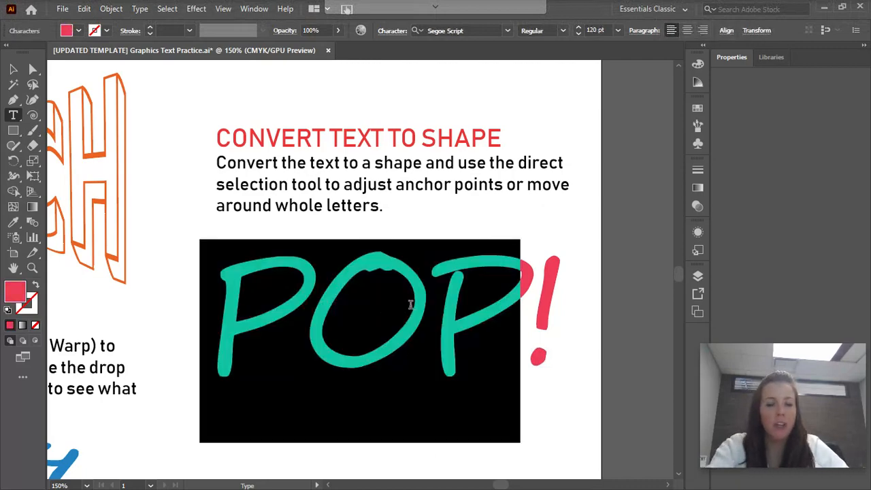
{"action": "key", "text": "ctrl+a"}
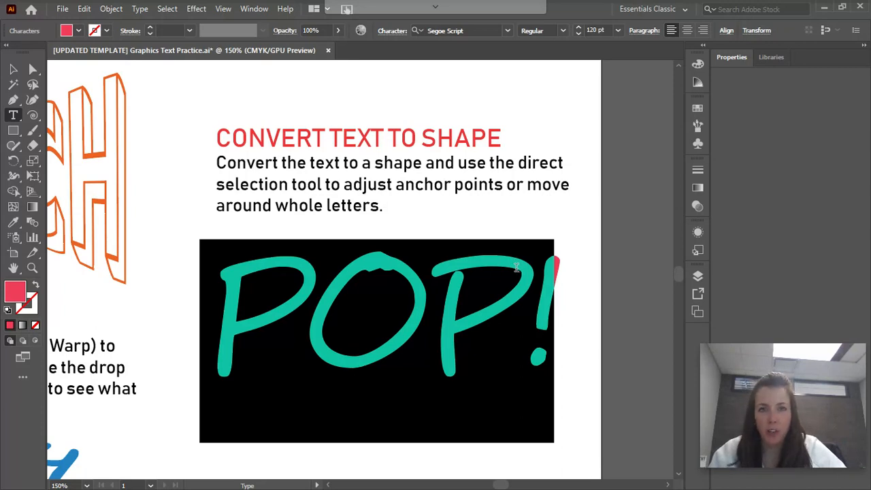
{"action": "left_click", "coordinate": [508, 30]}
{"action": "scroll", "coordinate": [585, 272], "scroll_direction": "up", "scroll_amount": 4}
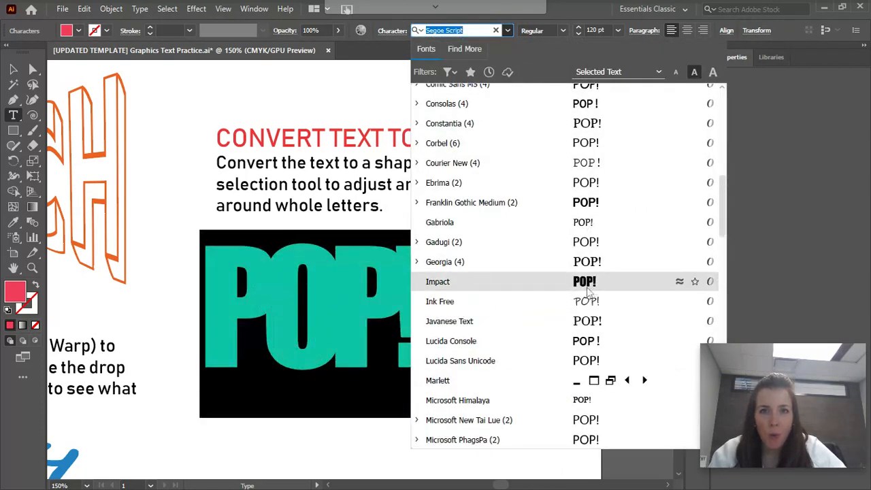
{"action": "scroll", "coordinate": [587, 289], "scroll_direction": "up", "scroll_amount": 3}
{"action": "scroll", "coordinate": [586, 289], "scroll_direction": "down", "scroll_amount": 4}
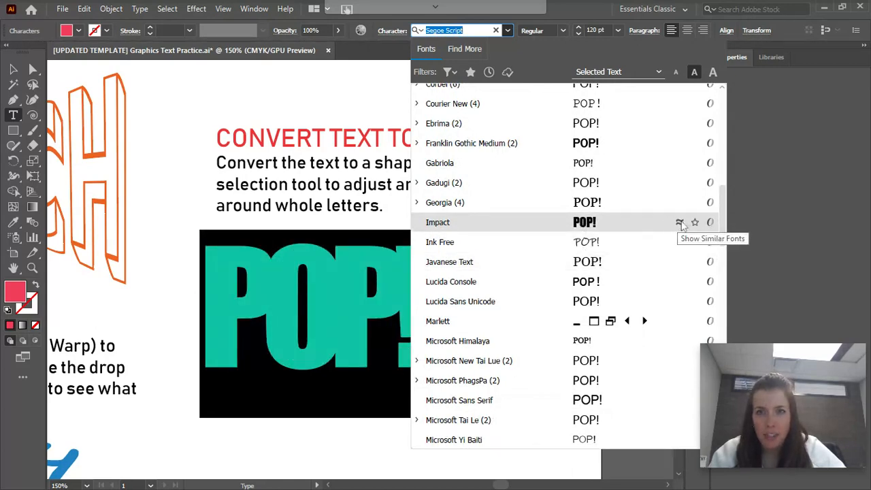
{"action": "left_click", "coordinate": [681, 225]}
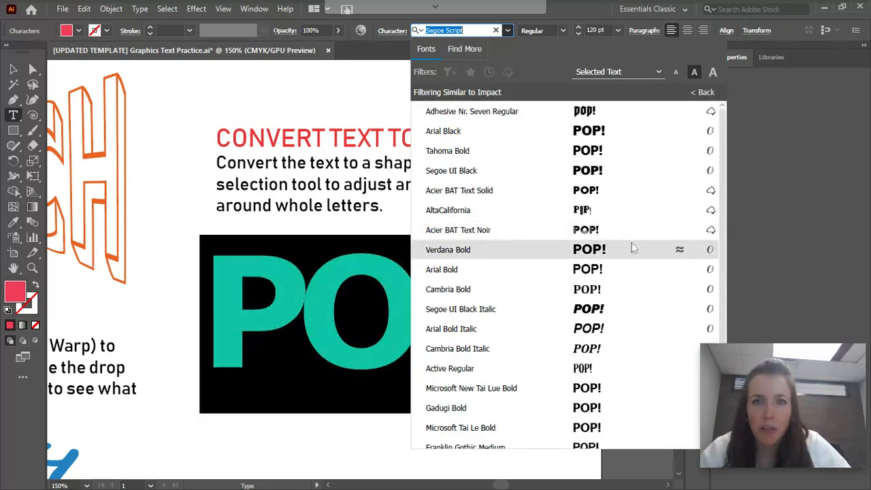
{"action": "left_click", "coordinate": [582, 235]}
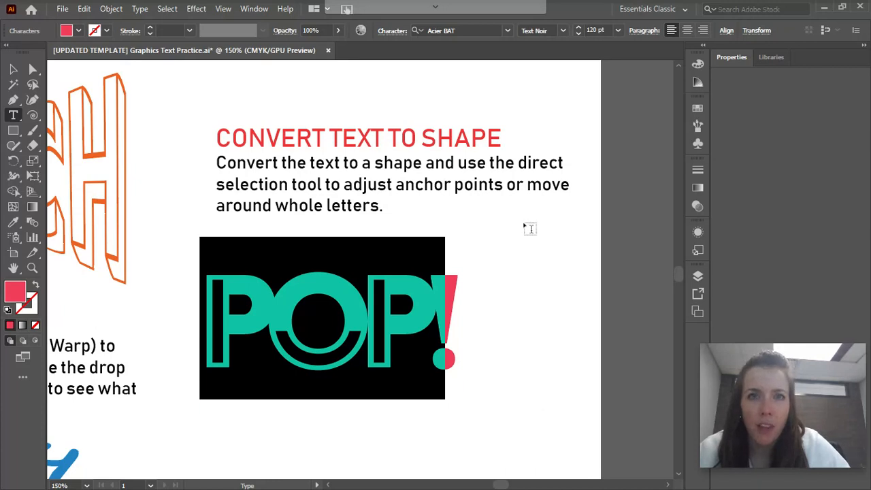
Step: Loosen the tracking of the POP! text to 0 and fine-tune it to -1
{"action": "left_click", "coordinate": [392, 31]}
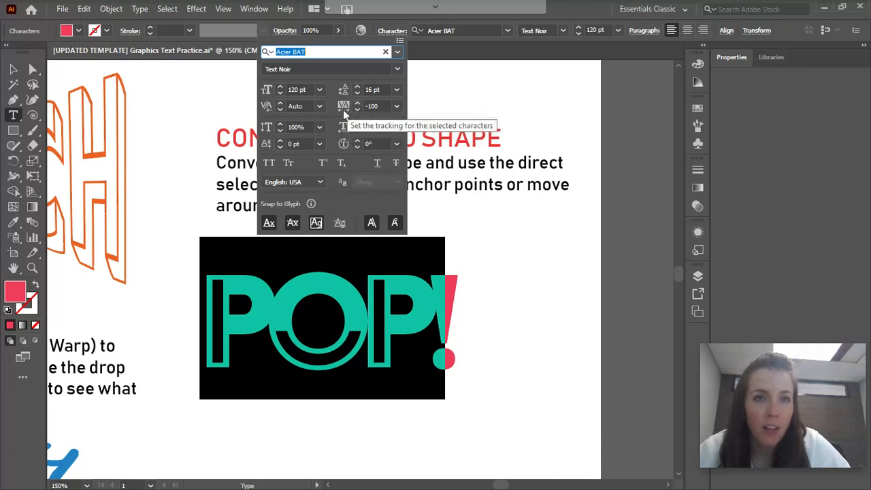
{"action": "left_click", "coordinate": [396, 105]}
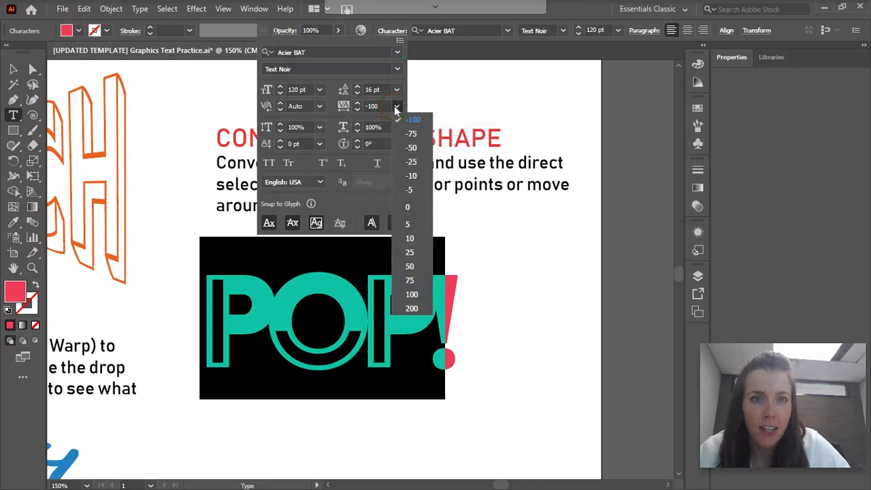
{"action": "left_click", "coordinate": [408, 209]}
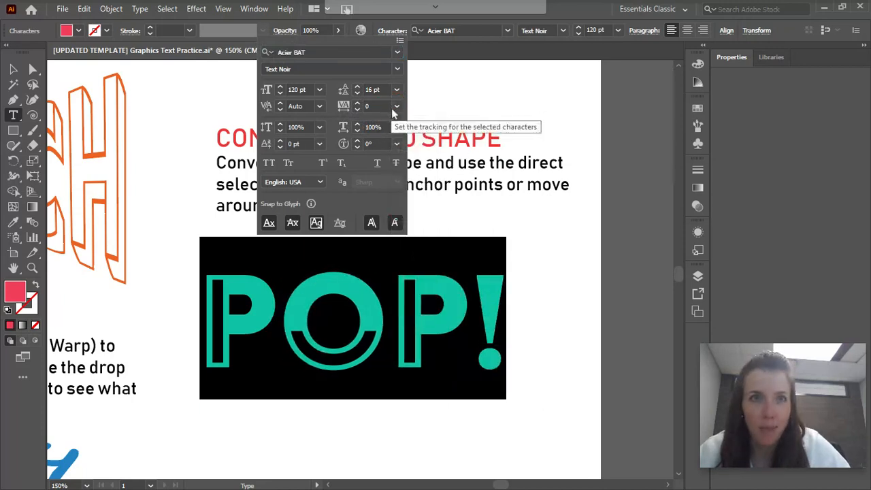
{"action": "left_click", "coordinate": [356, 103]}
{"action": "left_click", "coordinate": [357, 103]}
{"action": "left_click", "coordinate": [358, 103]}
{"action": "left_click", "coordinate": [358, 104]}
{"action": "left_click", "coordinate": [358, 110]}
{"action": "left_click", "coordinate": [358, 110]}
{"action": "left_click", "coordinate": [359, 109]}
{"action": "left_click", "coordinate": [349, 108]}
{"action": "left_click", "coordinate": [354, 111]}
{"action": "left_click", "coordinate": [357, 109]}
{"action": "left_click", "coordinate": [357, 109]}
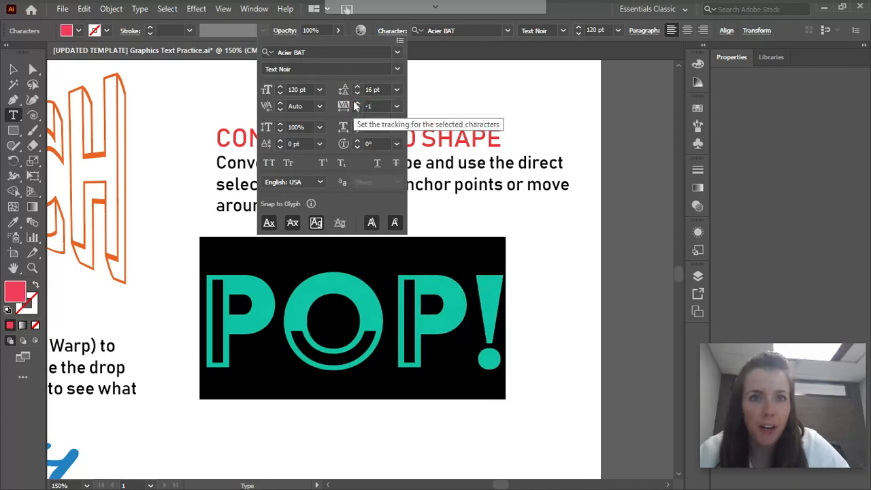
{"action": "left_click", "coordinate": [392, 31]}
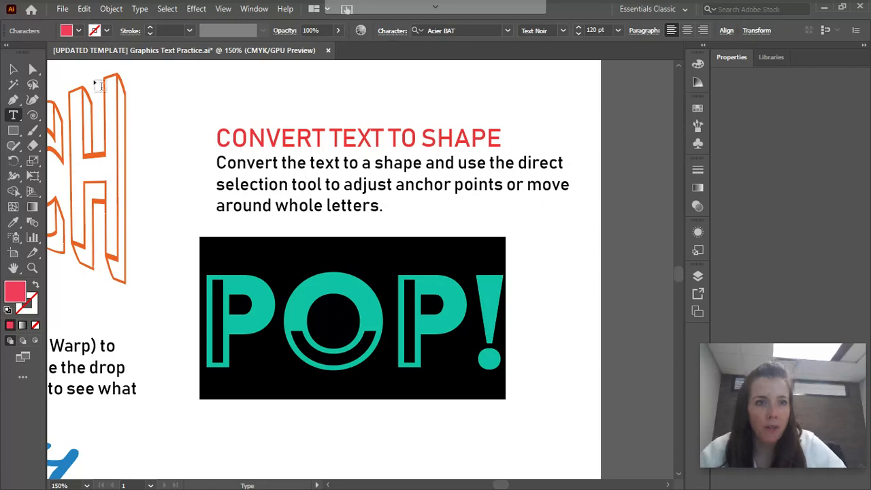
Step: Move the POP! text slightly up and to the right beneath its instructions, and convert it to outlines
{"action": "left_click", "coordinate": [13, 69]}
{"action": "left_click_drag", "start_coordinate": [331, 287], "coordinate": [370, 271]}
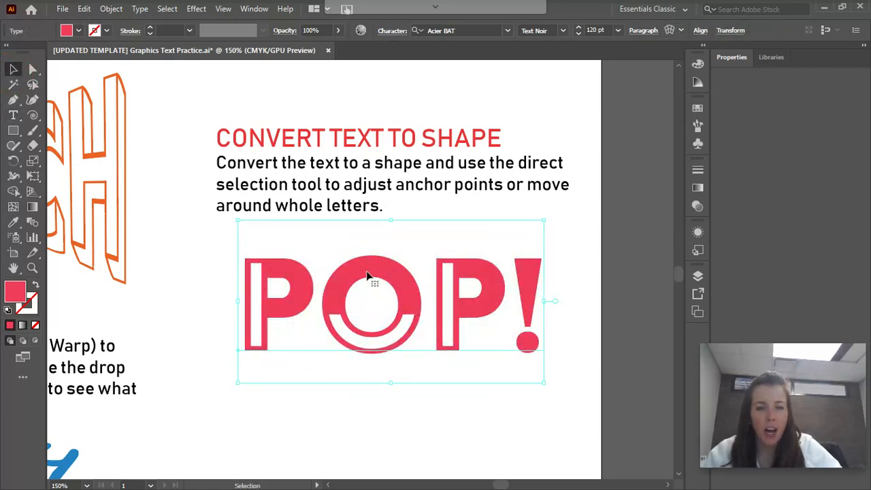
{"action": "right_click", "coordinate": [368, 275]}
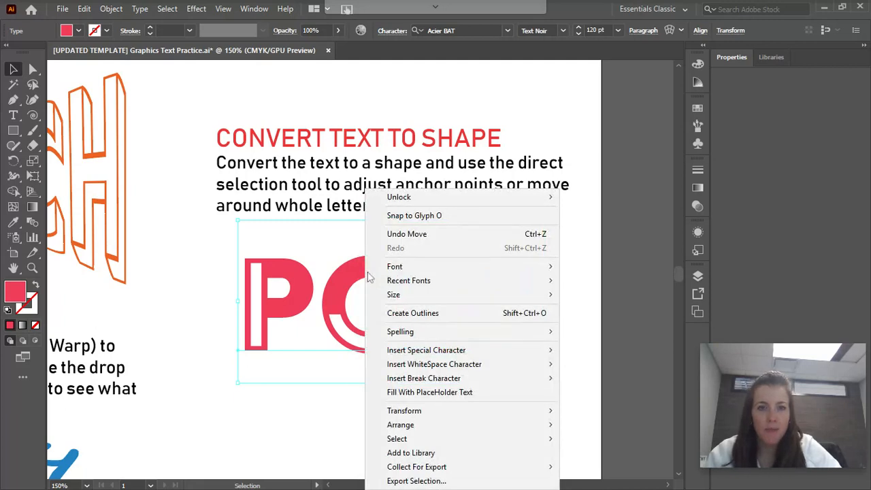
{"action": "left_click", "coordinate": [409, 315]}
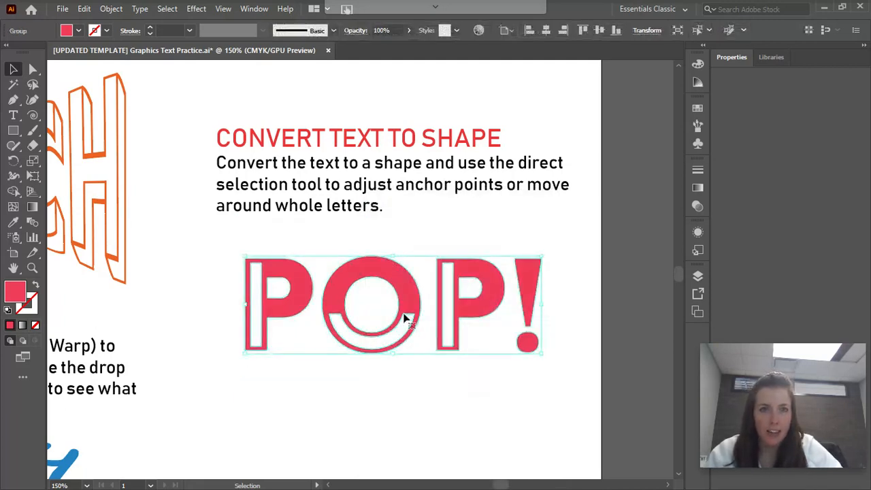